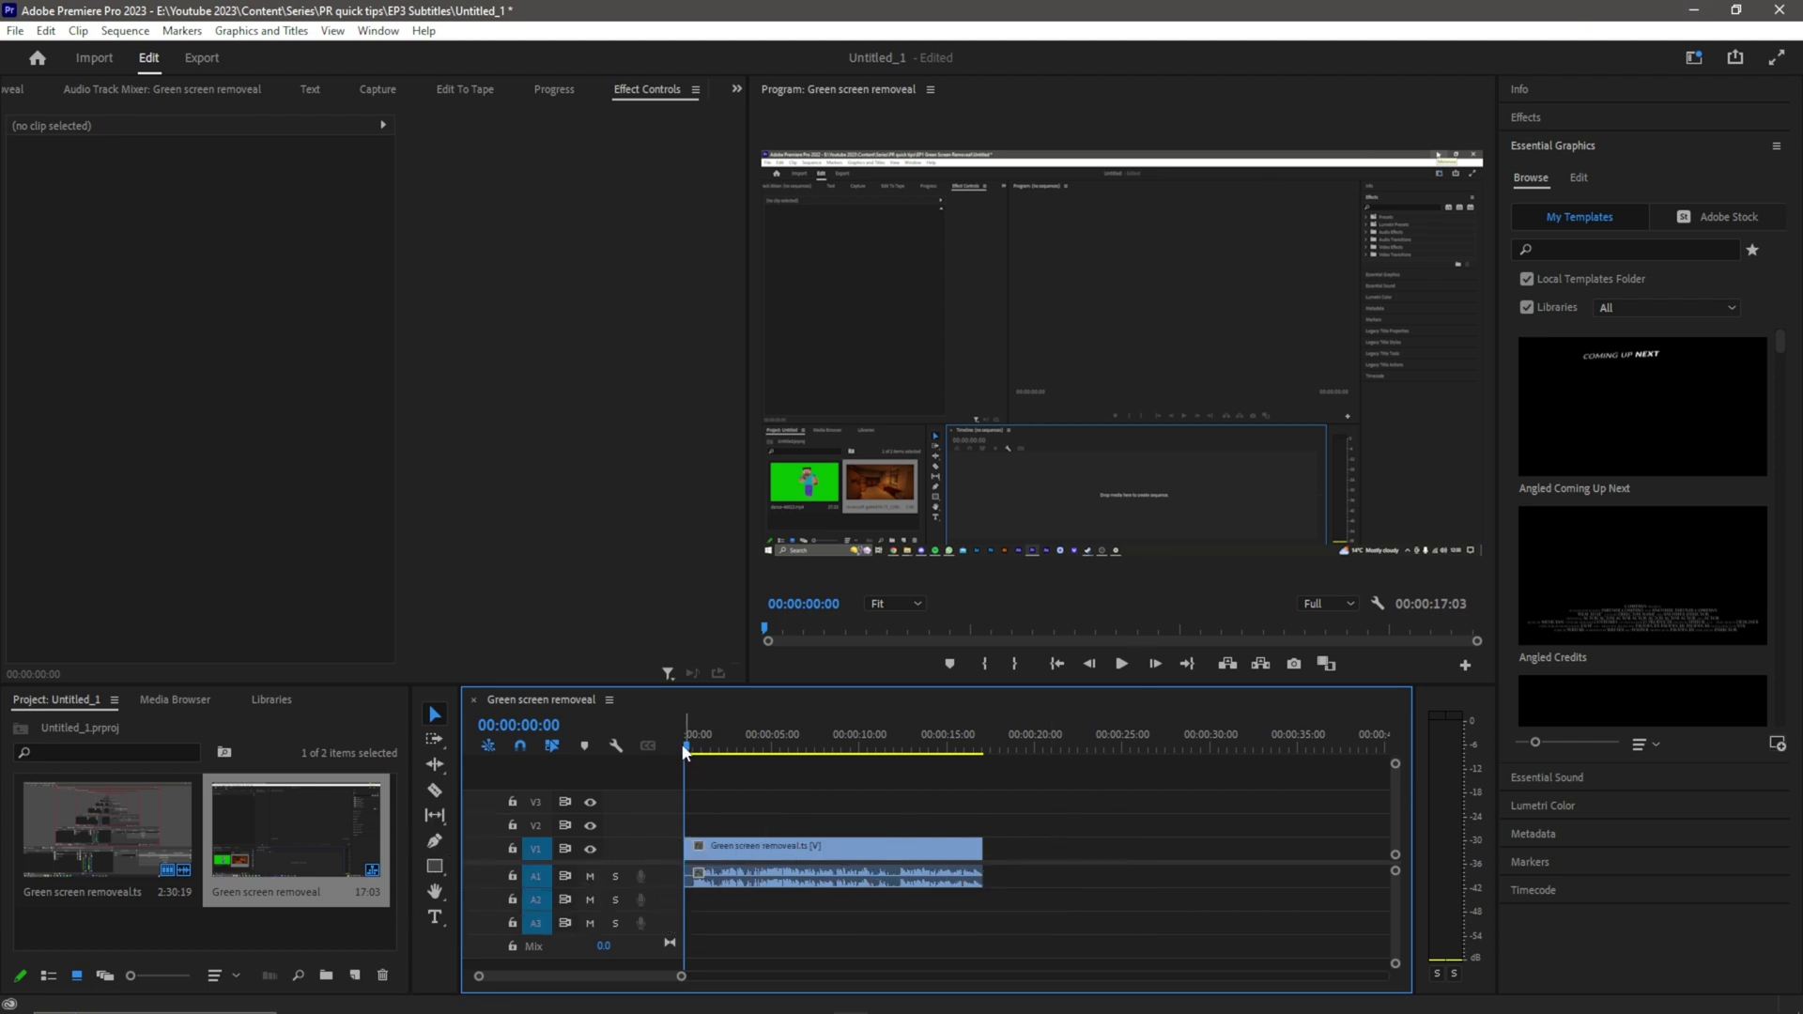
Preview the opening seconds of the 'Green screen removeal' sequence
{"action": "mouse_move", "coordinate": [719, 757]}
{"action": "left_mouse_down"}
{"action": "mouse_move", "coordinate": [892, 760]}
{"action": "mouse_move", "coordinate": [648, 779]}
{"action": "mouse_move", "coordinate": [715, 759]}
{"action": "mouse_move", "coordinate": [972, 763]}
{"action": "mouse_move", "coordinate": [690, 763]}
{"action": "left_mouse_up"}
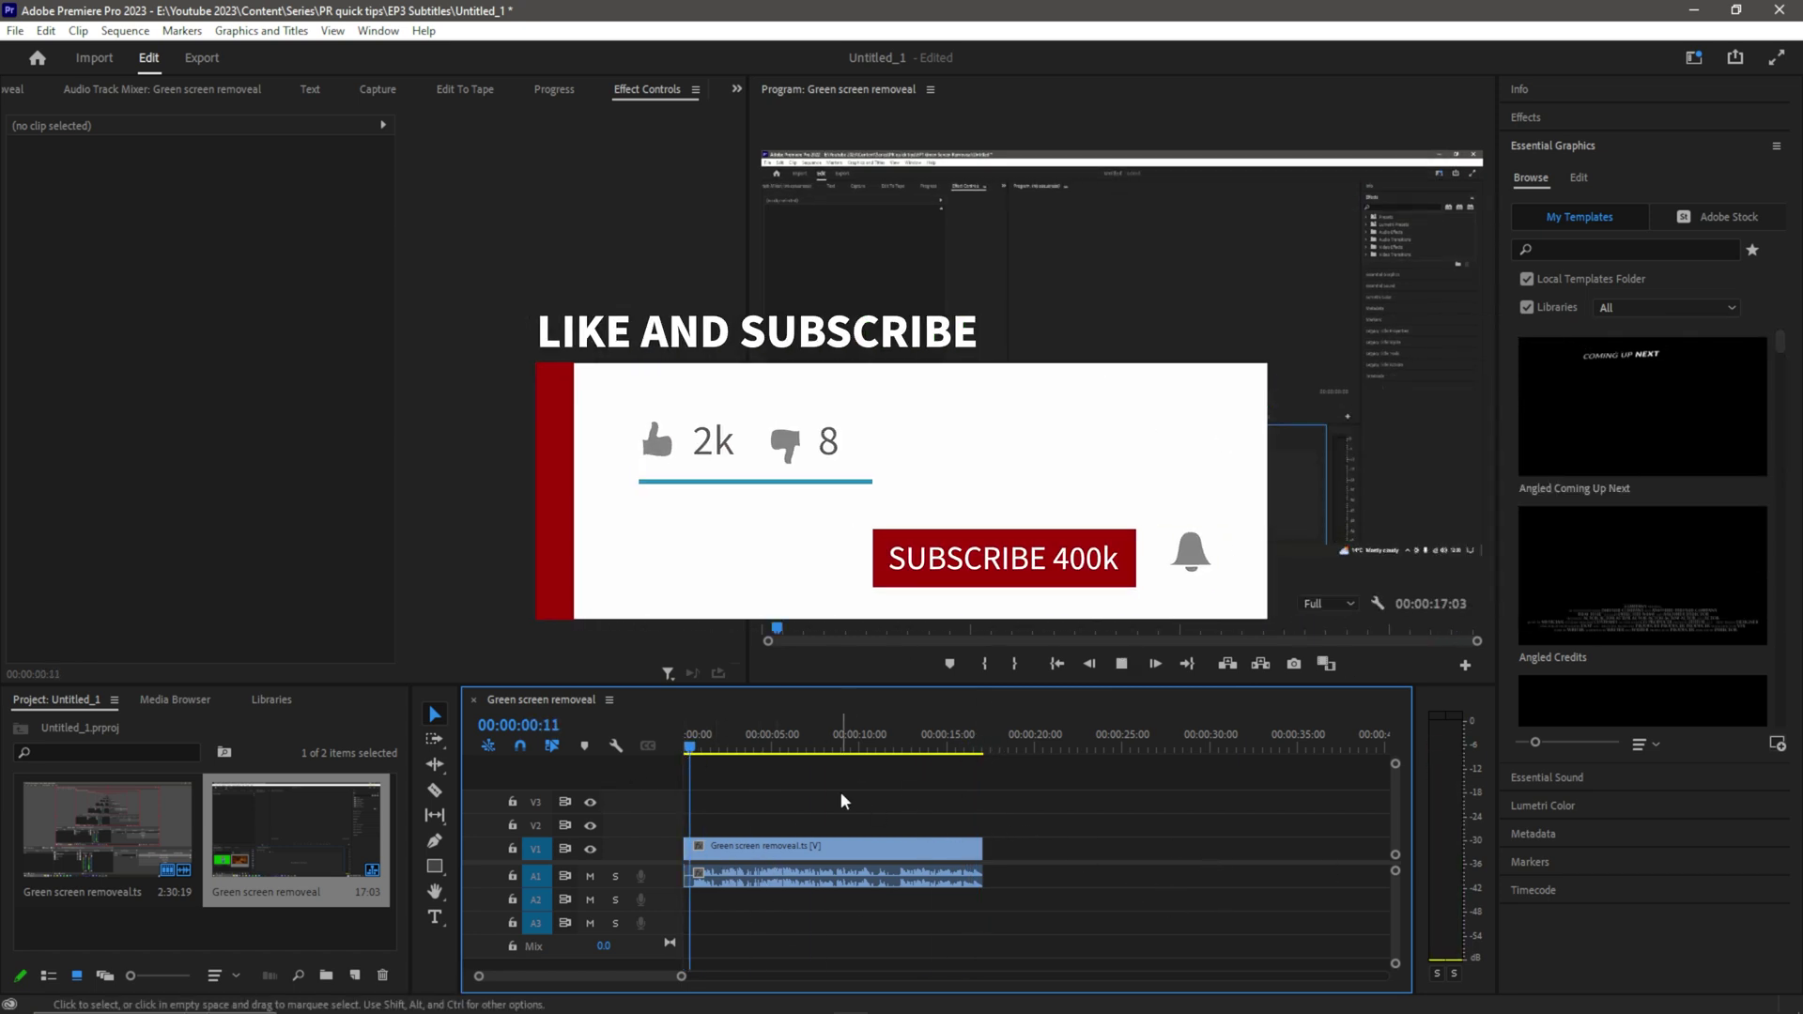
{"action": "key", "text": "space"}
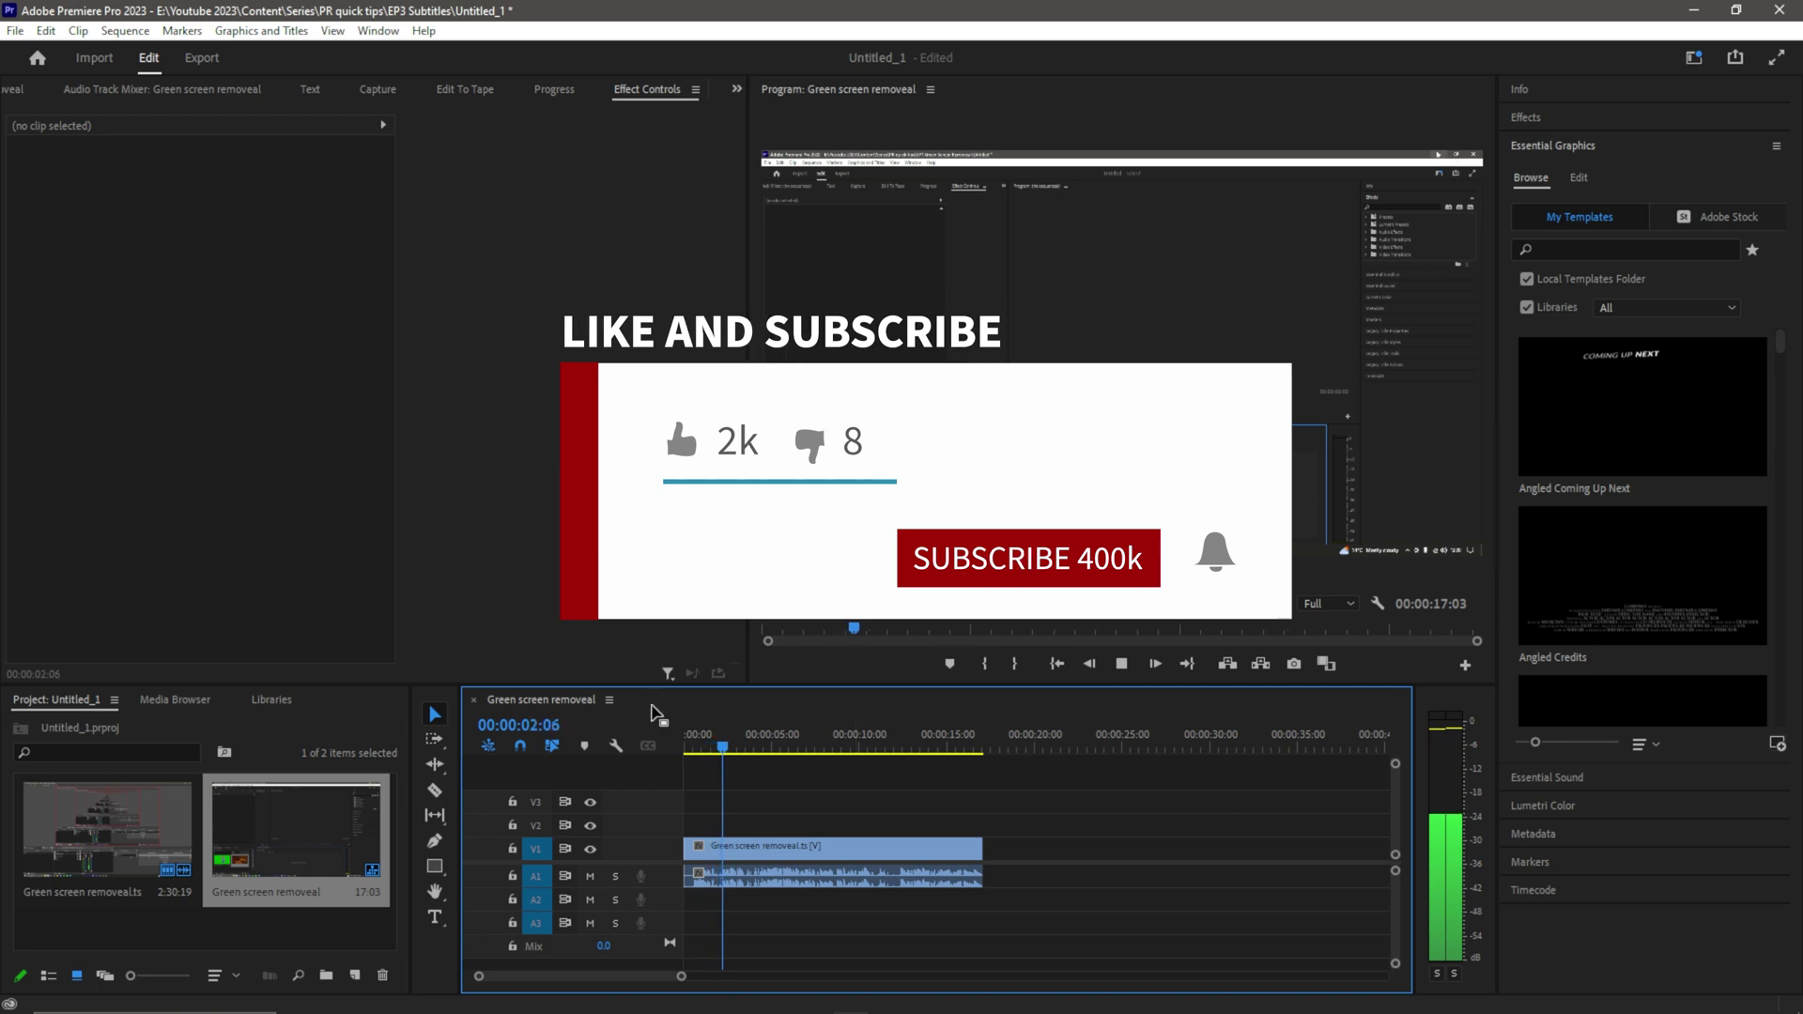
{"action": "key", "text": "space"}
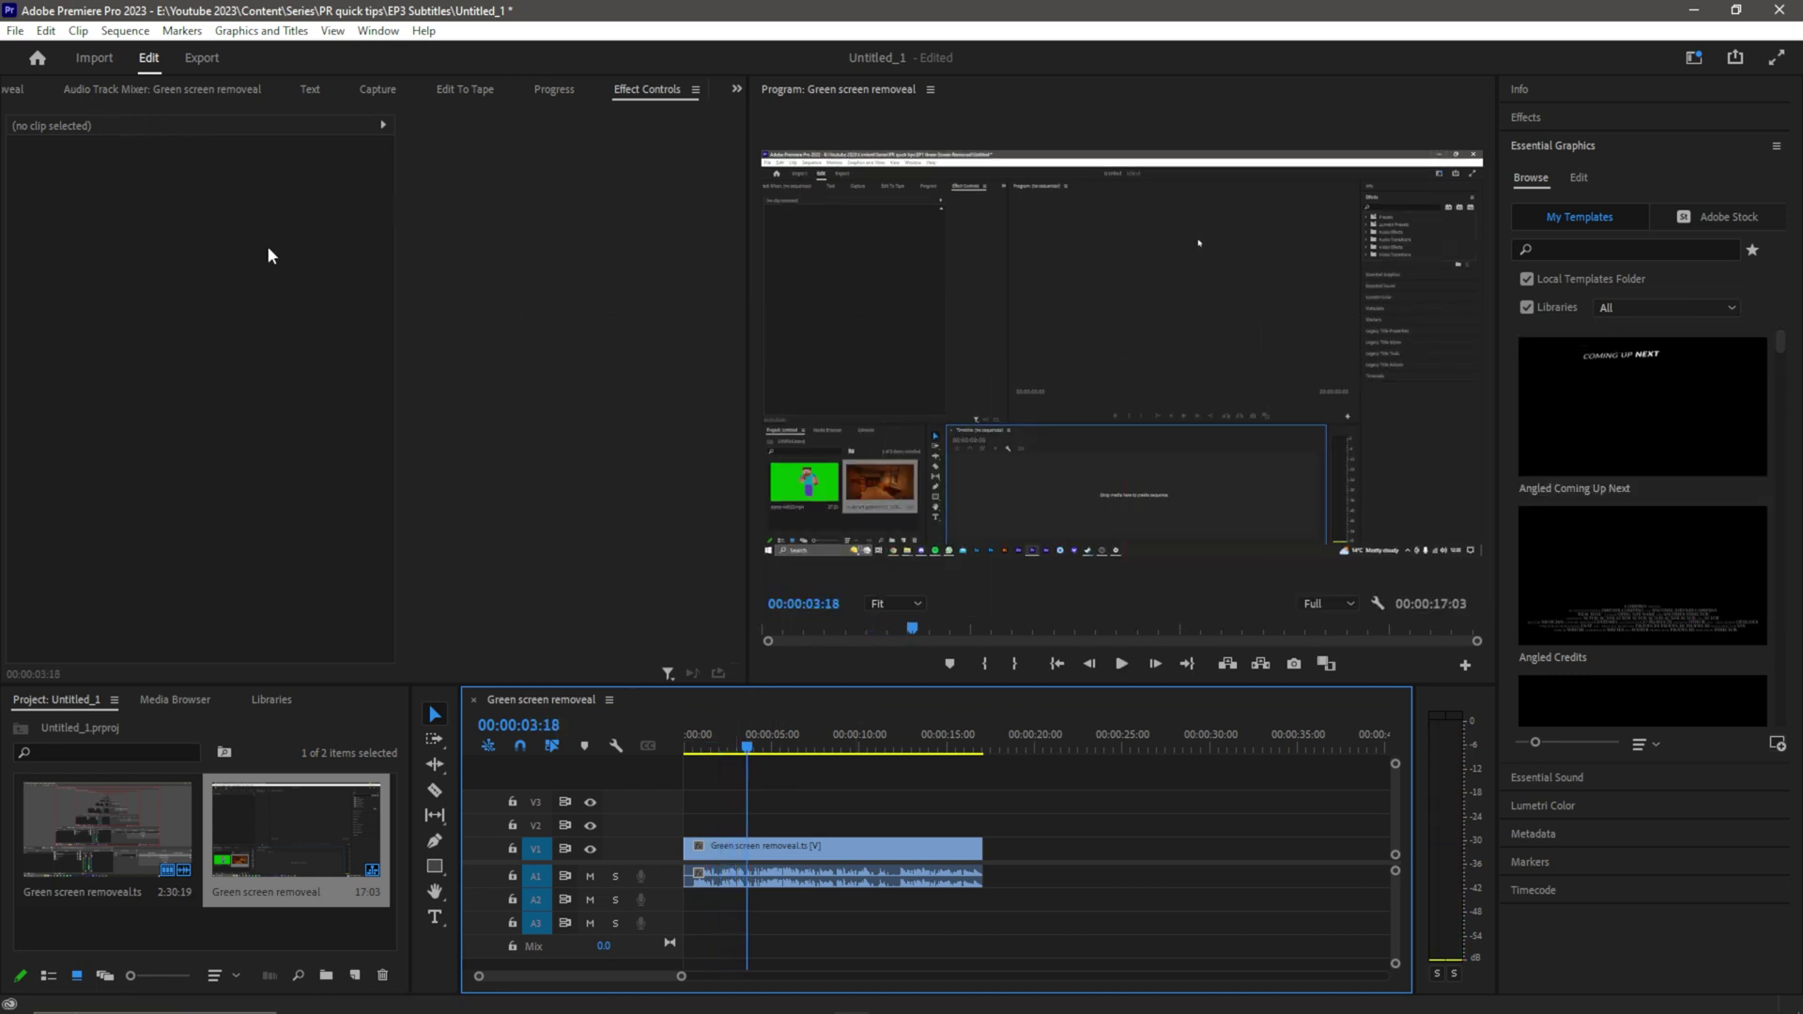
Switch from the audio mixers to the Text panel's Transcript view
{"action": "left_click", "coordinate": [169, 90]}
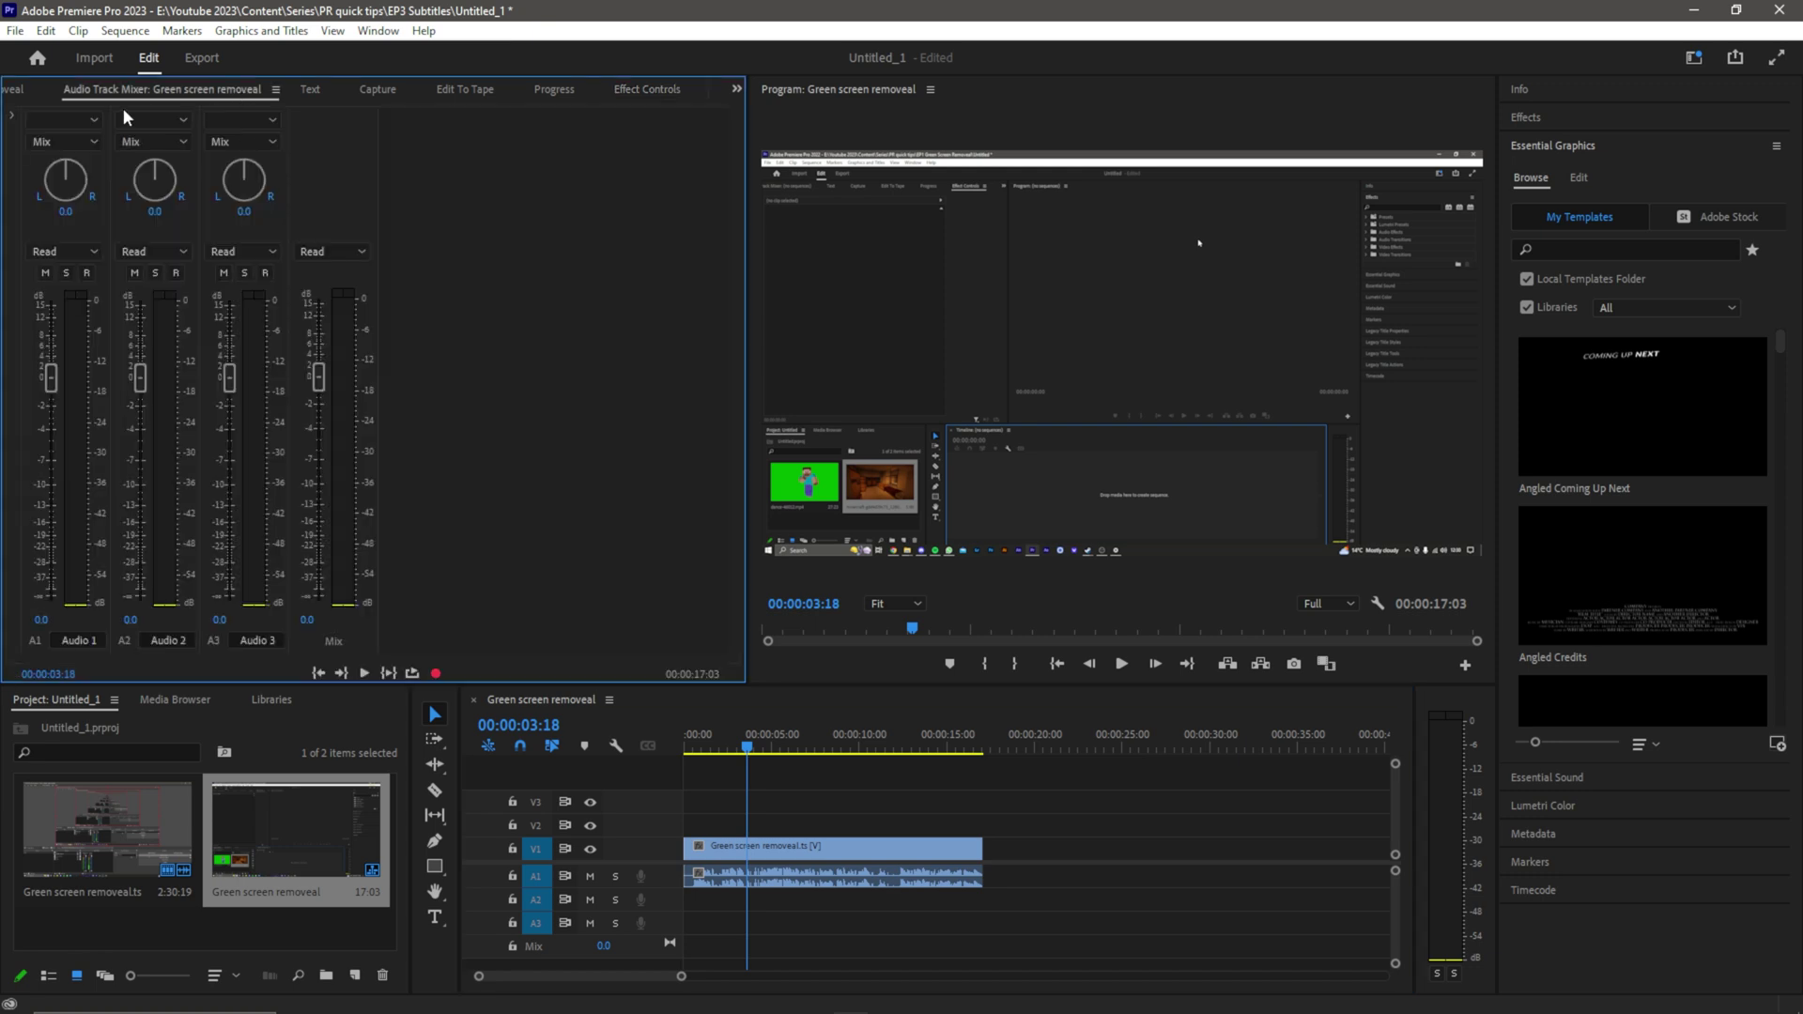
{"action": "left_click", "coordinate": [32, 90]}
{"action": "left_click", "coordinate": [522, 90]}
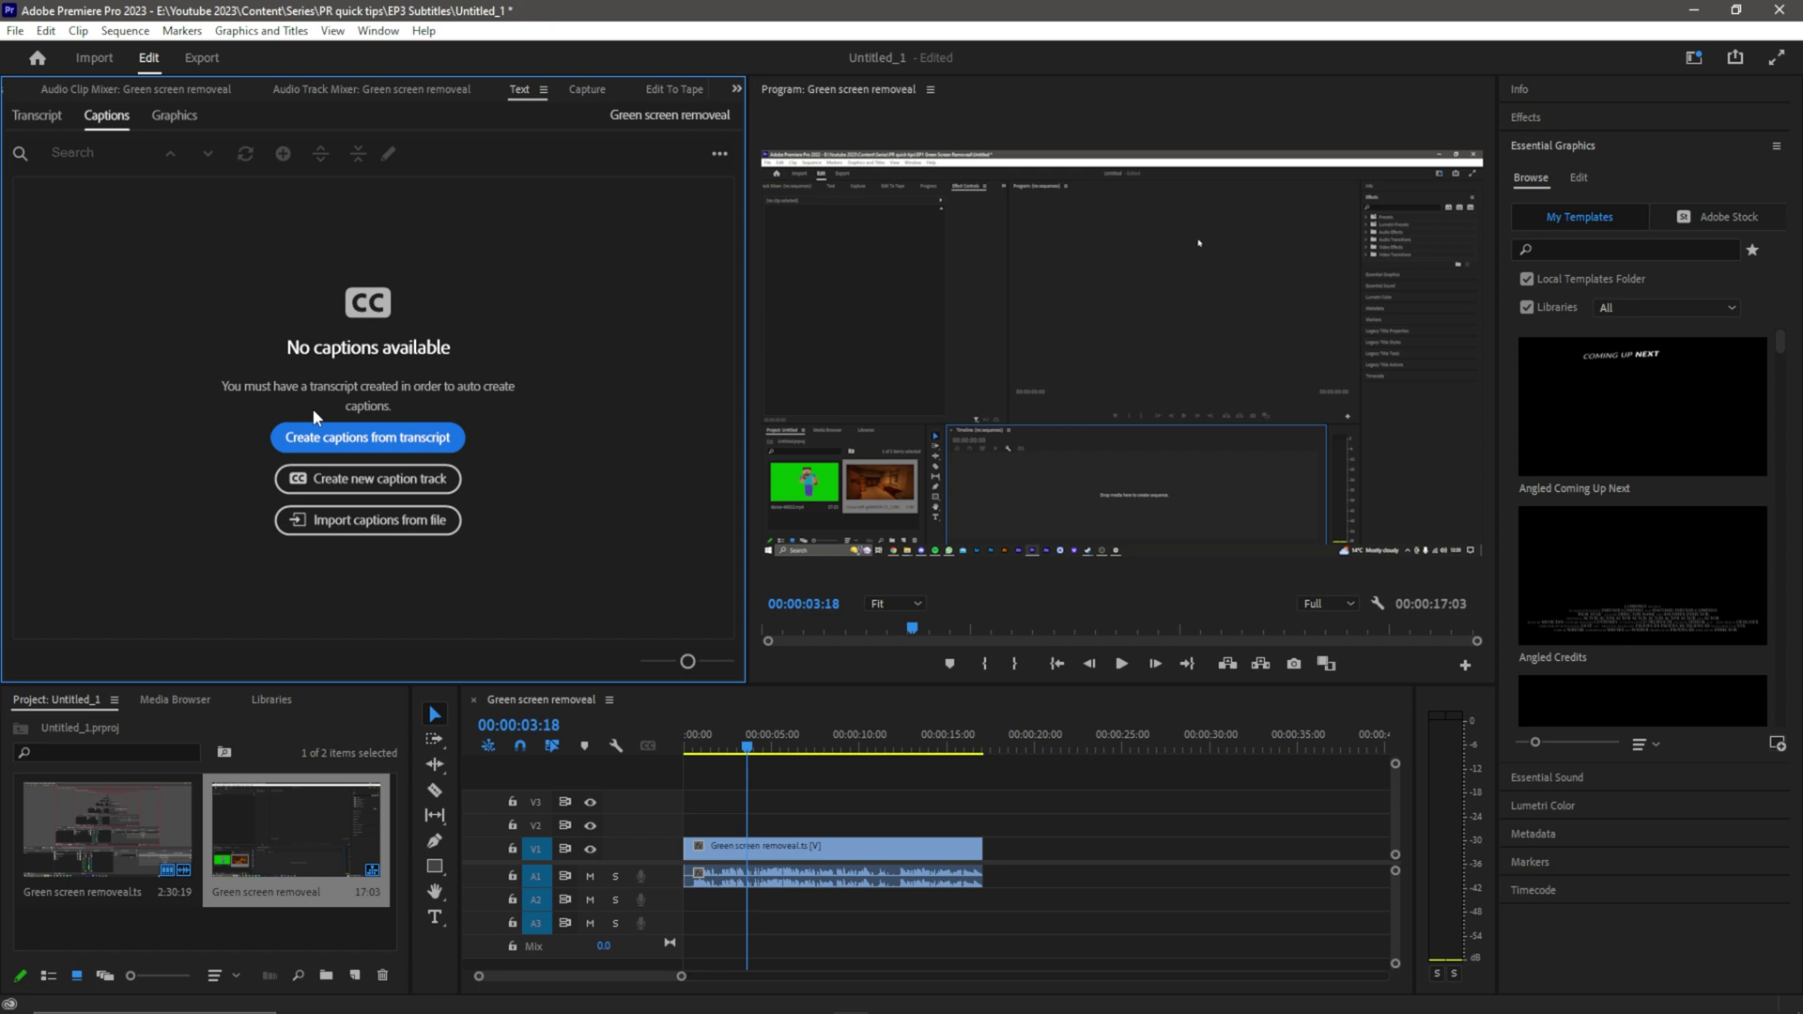
{"action": "left_click", "coordinate": [36, 115]}
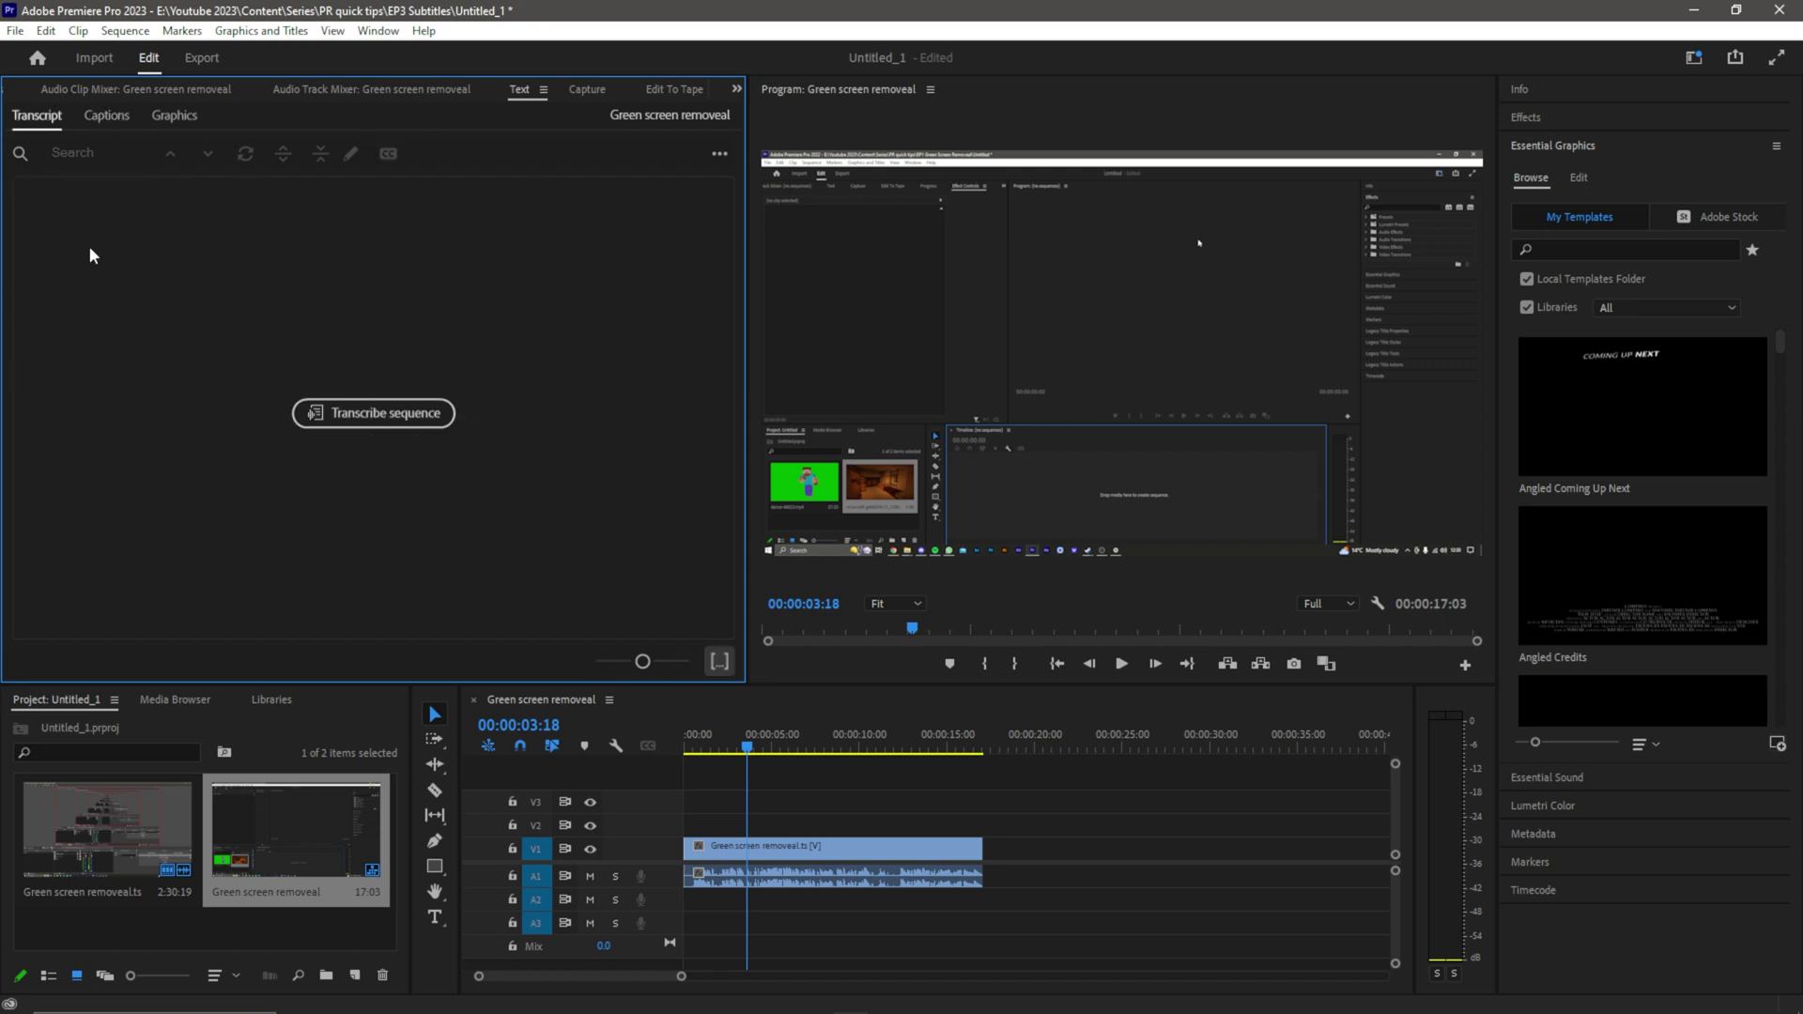
{"action": "left_click", "coordinate": [106, 115]}
{"action": "left_click", "coordinate": [37, 114]}
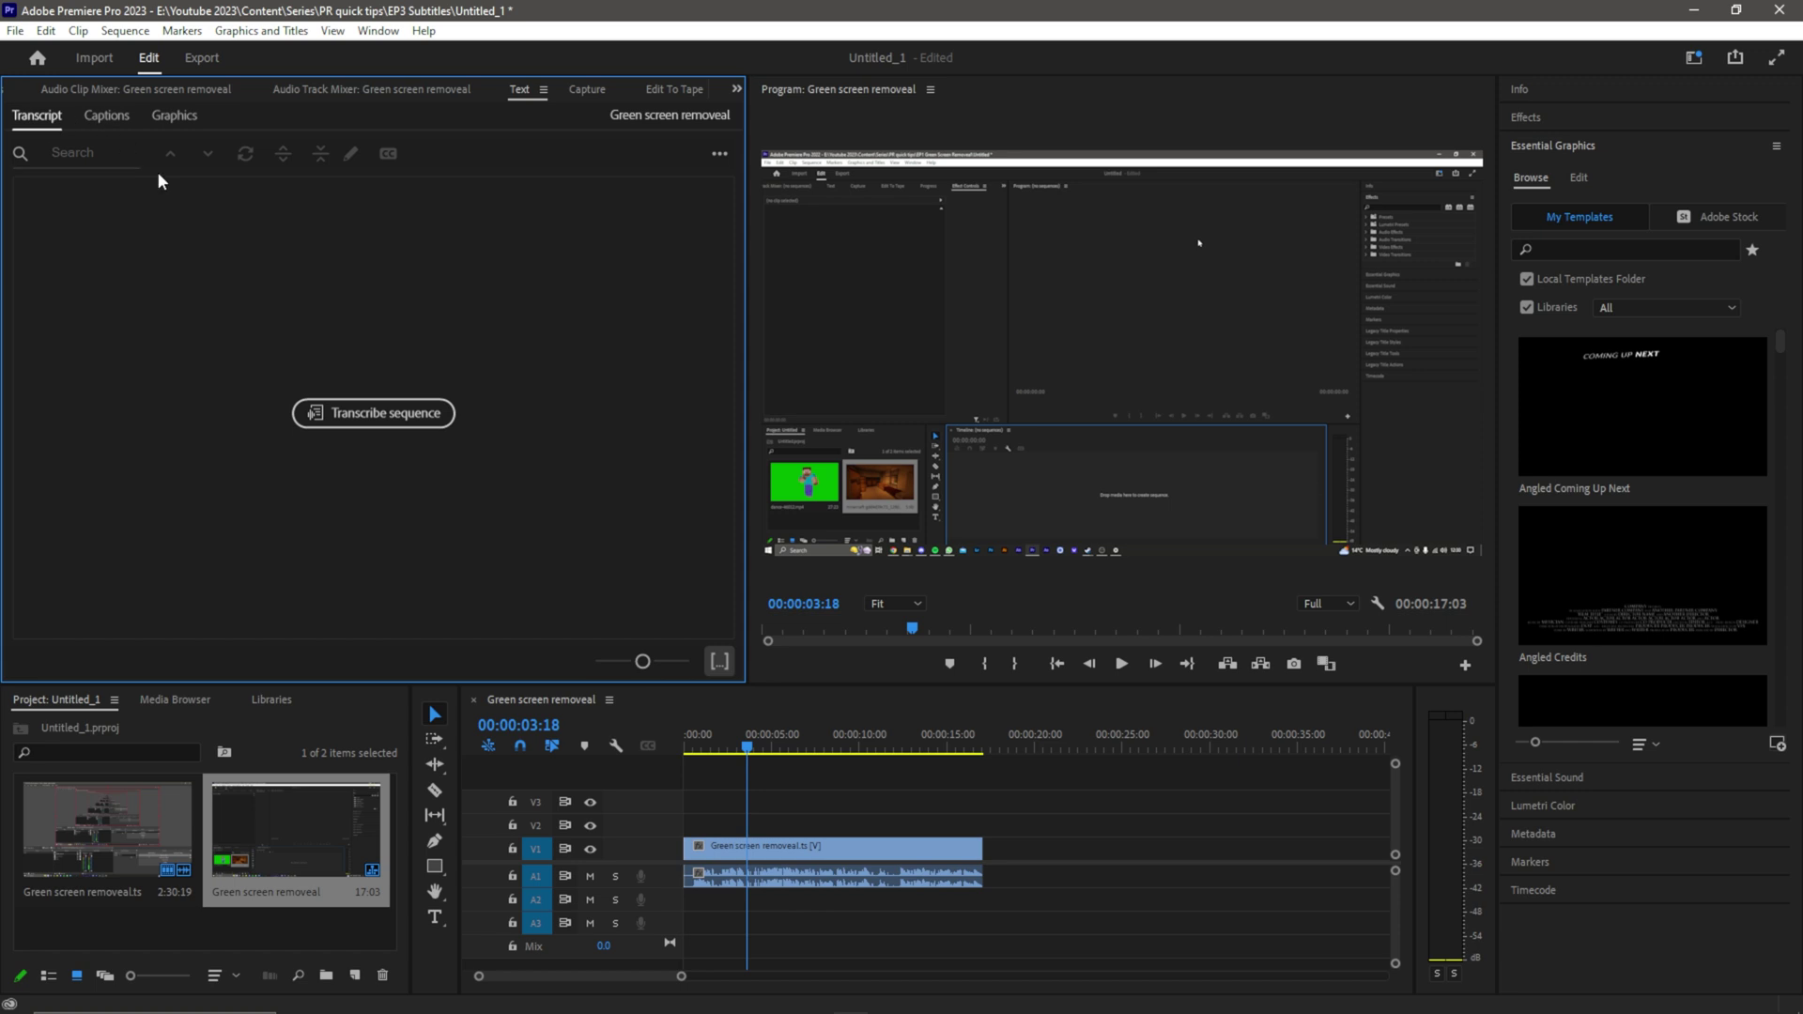
Transcribe the sequence with speaker labeling set to not separate speakers
{"action": "left_click", "coordinate": [381, 418]}
{"action": "left_click", "coordinate": [821, 483]}
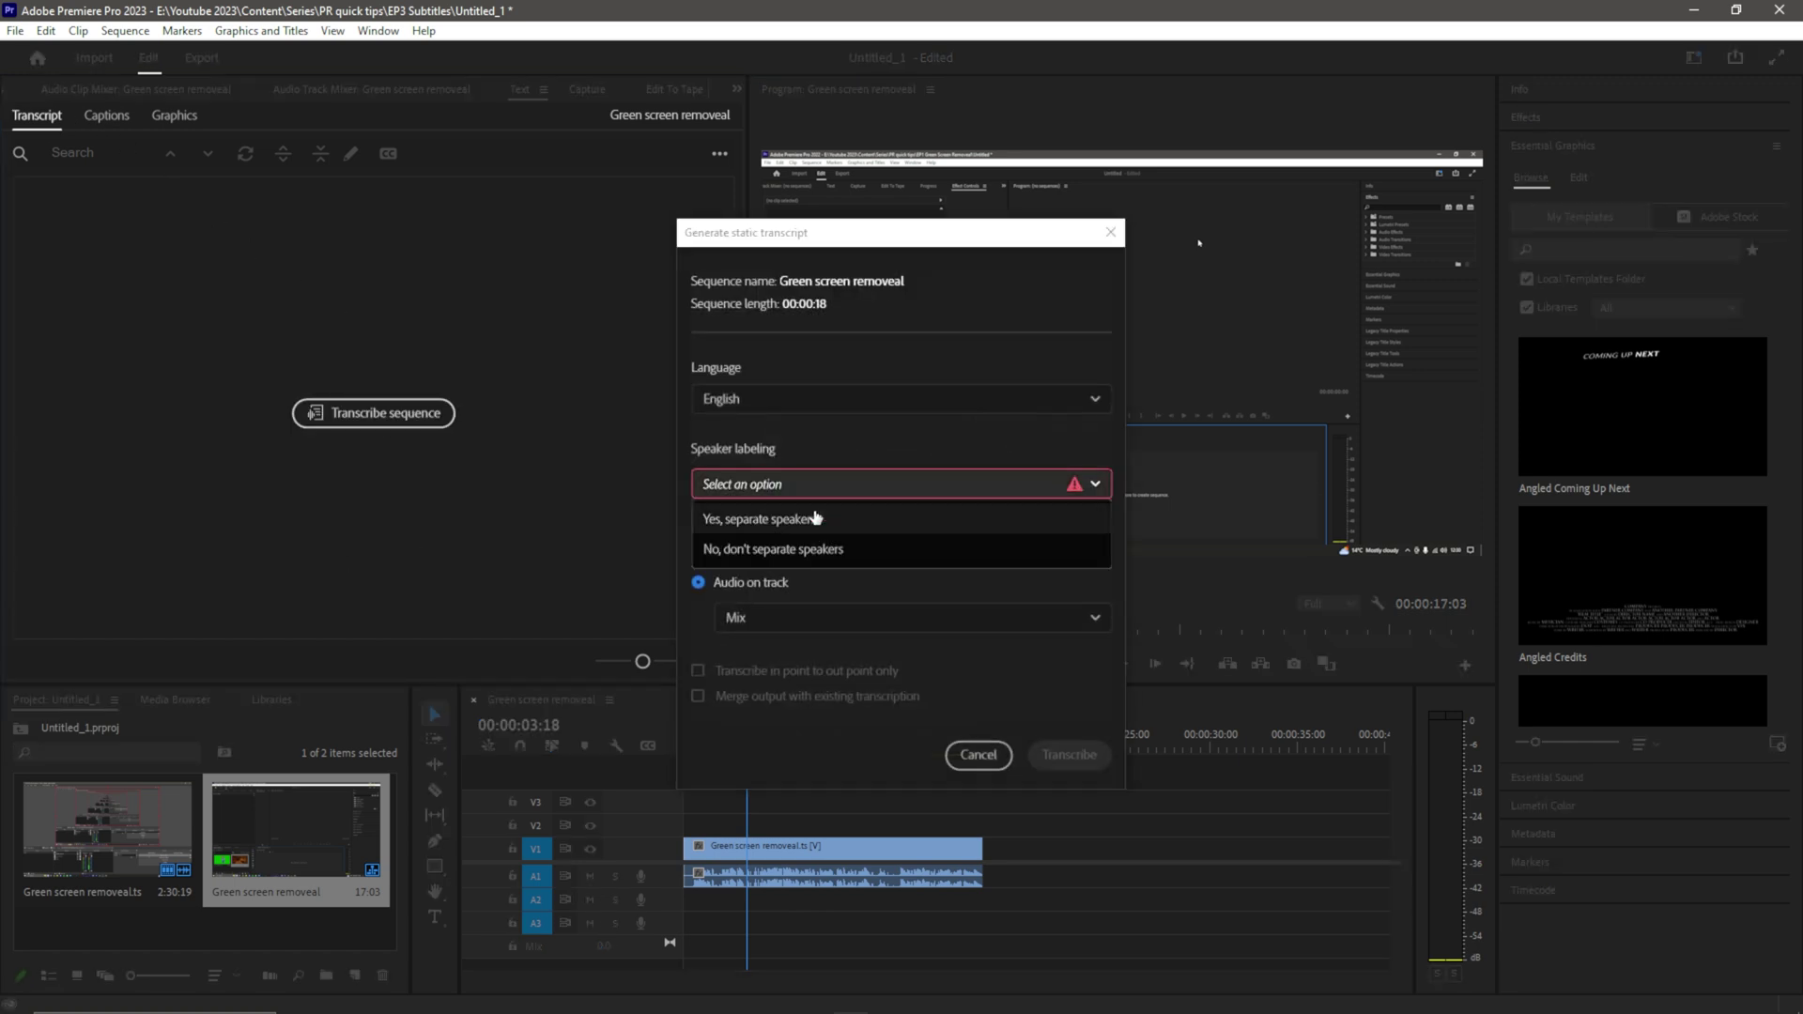
{"action": "left_click", "coordinate": [789, 548]}
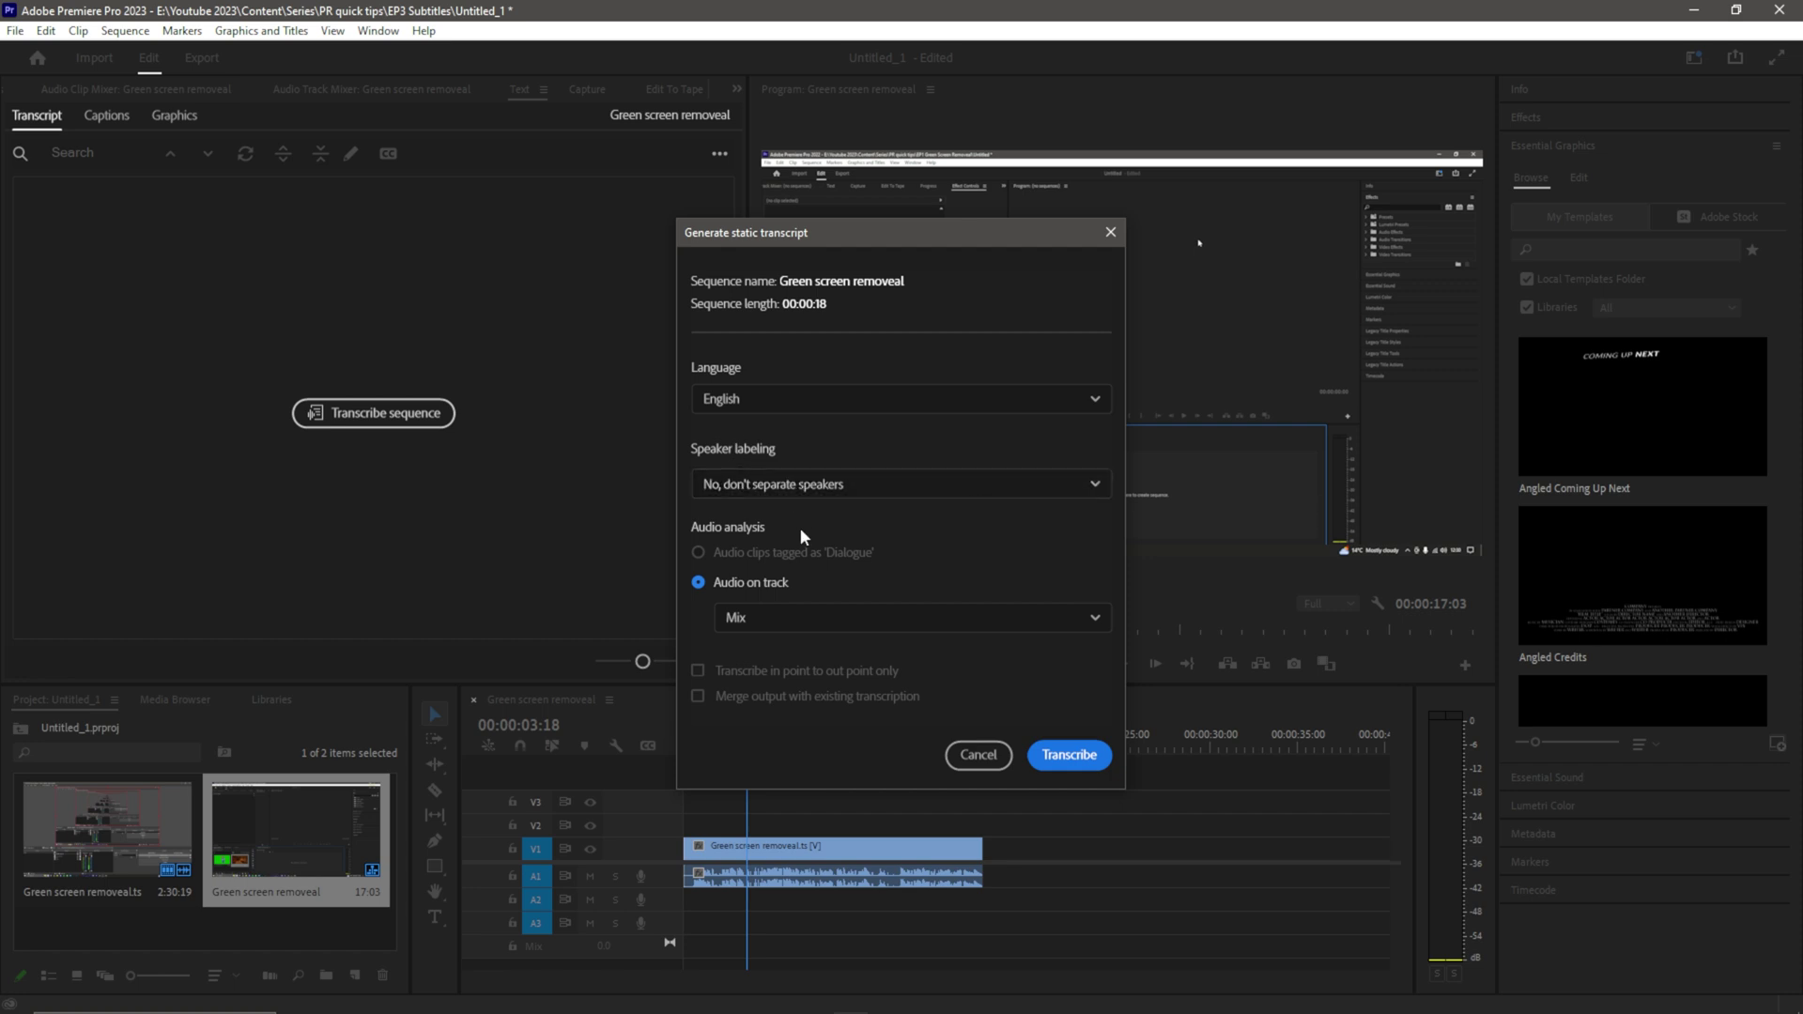
{"action": "left_click", "coordinate": [1065, 763]}
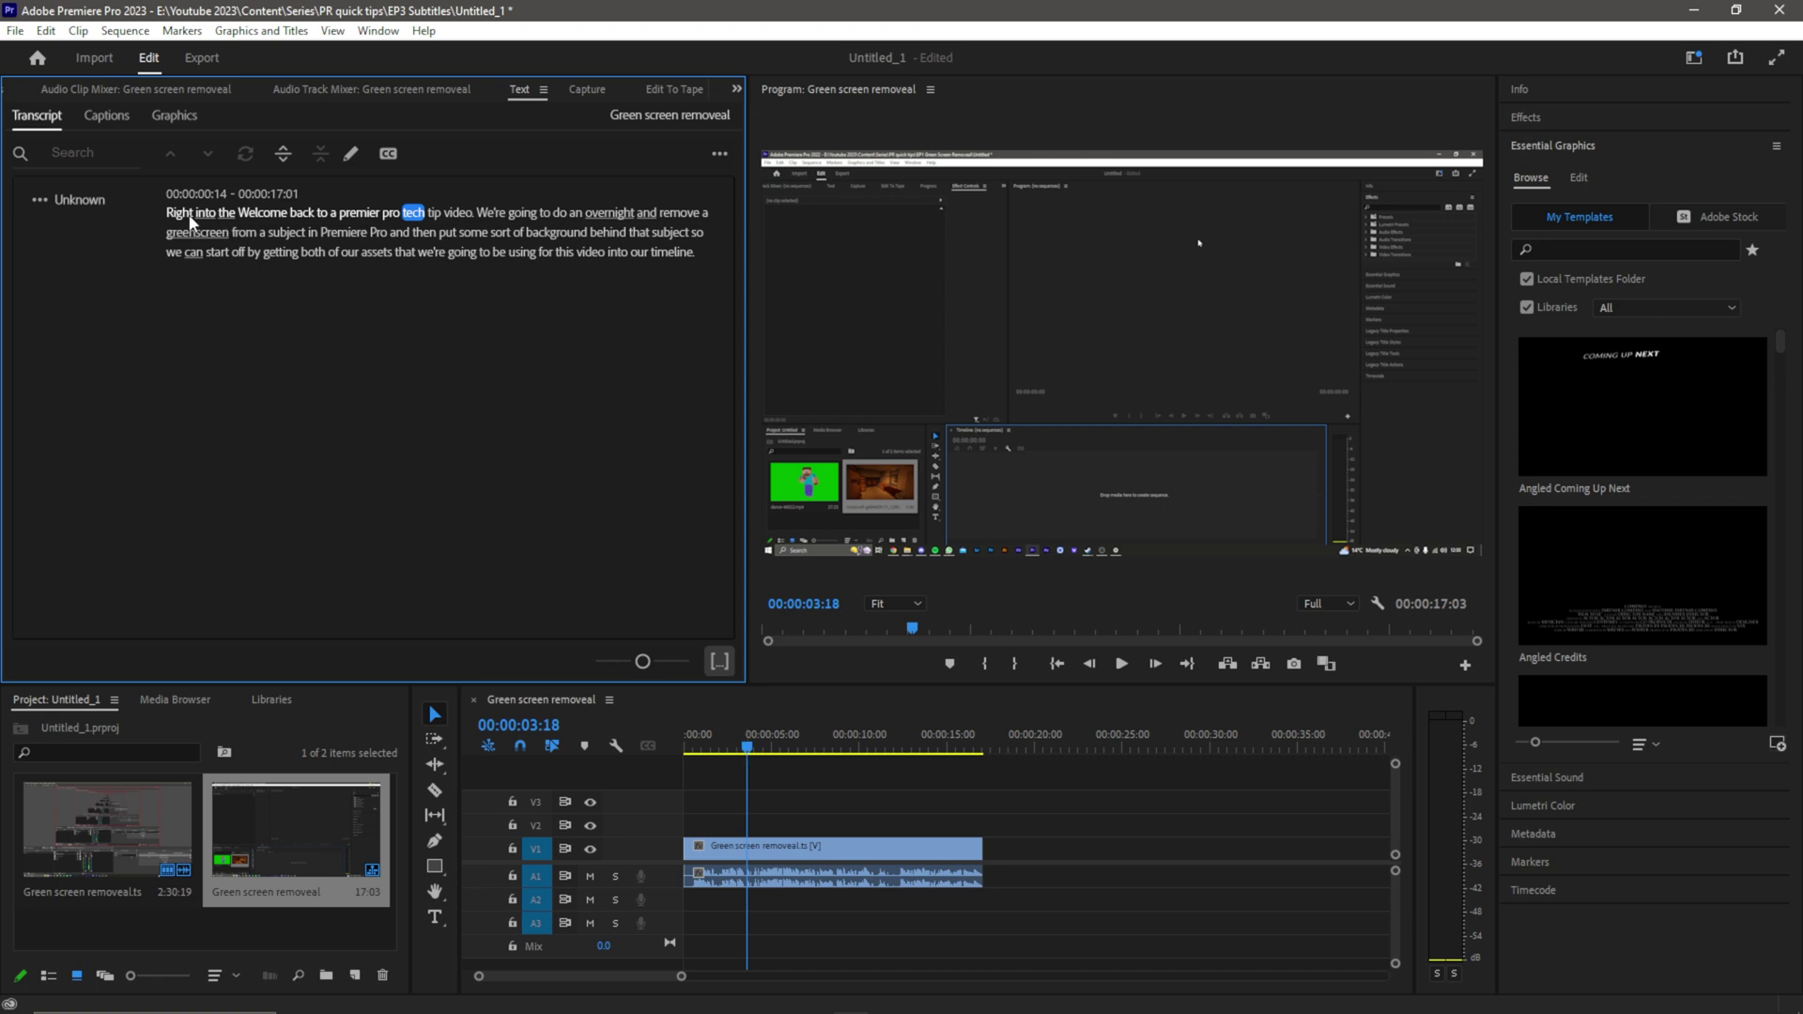
Play the sequence from the start to check the finished transcript against the audio
{"action": "left_click", "coordinate": [747, 762]}
{"action": "key", "text": "Home"}
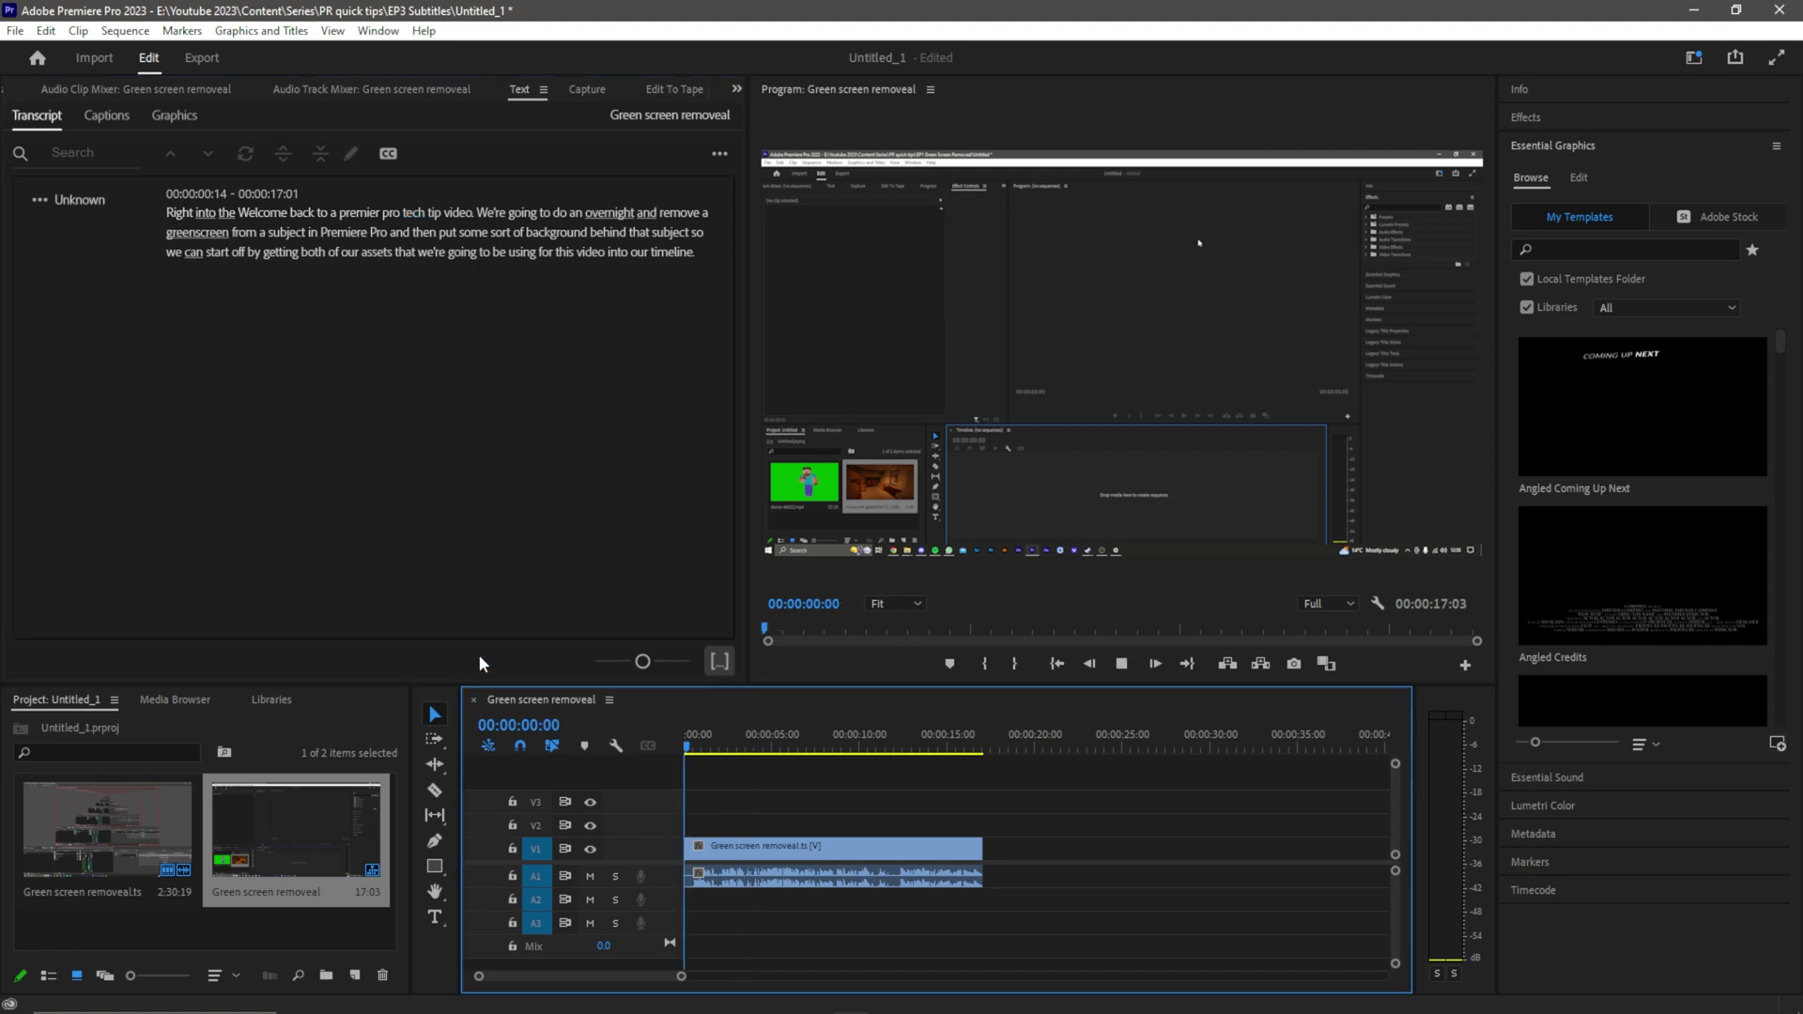
{"action": "key", "text": "space"}
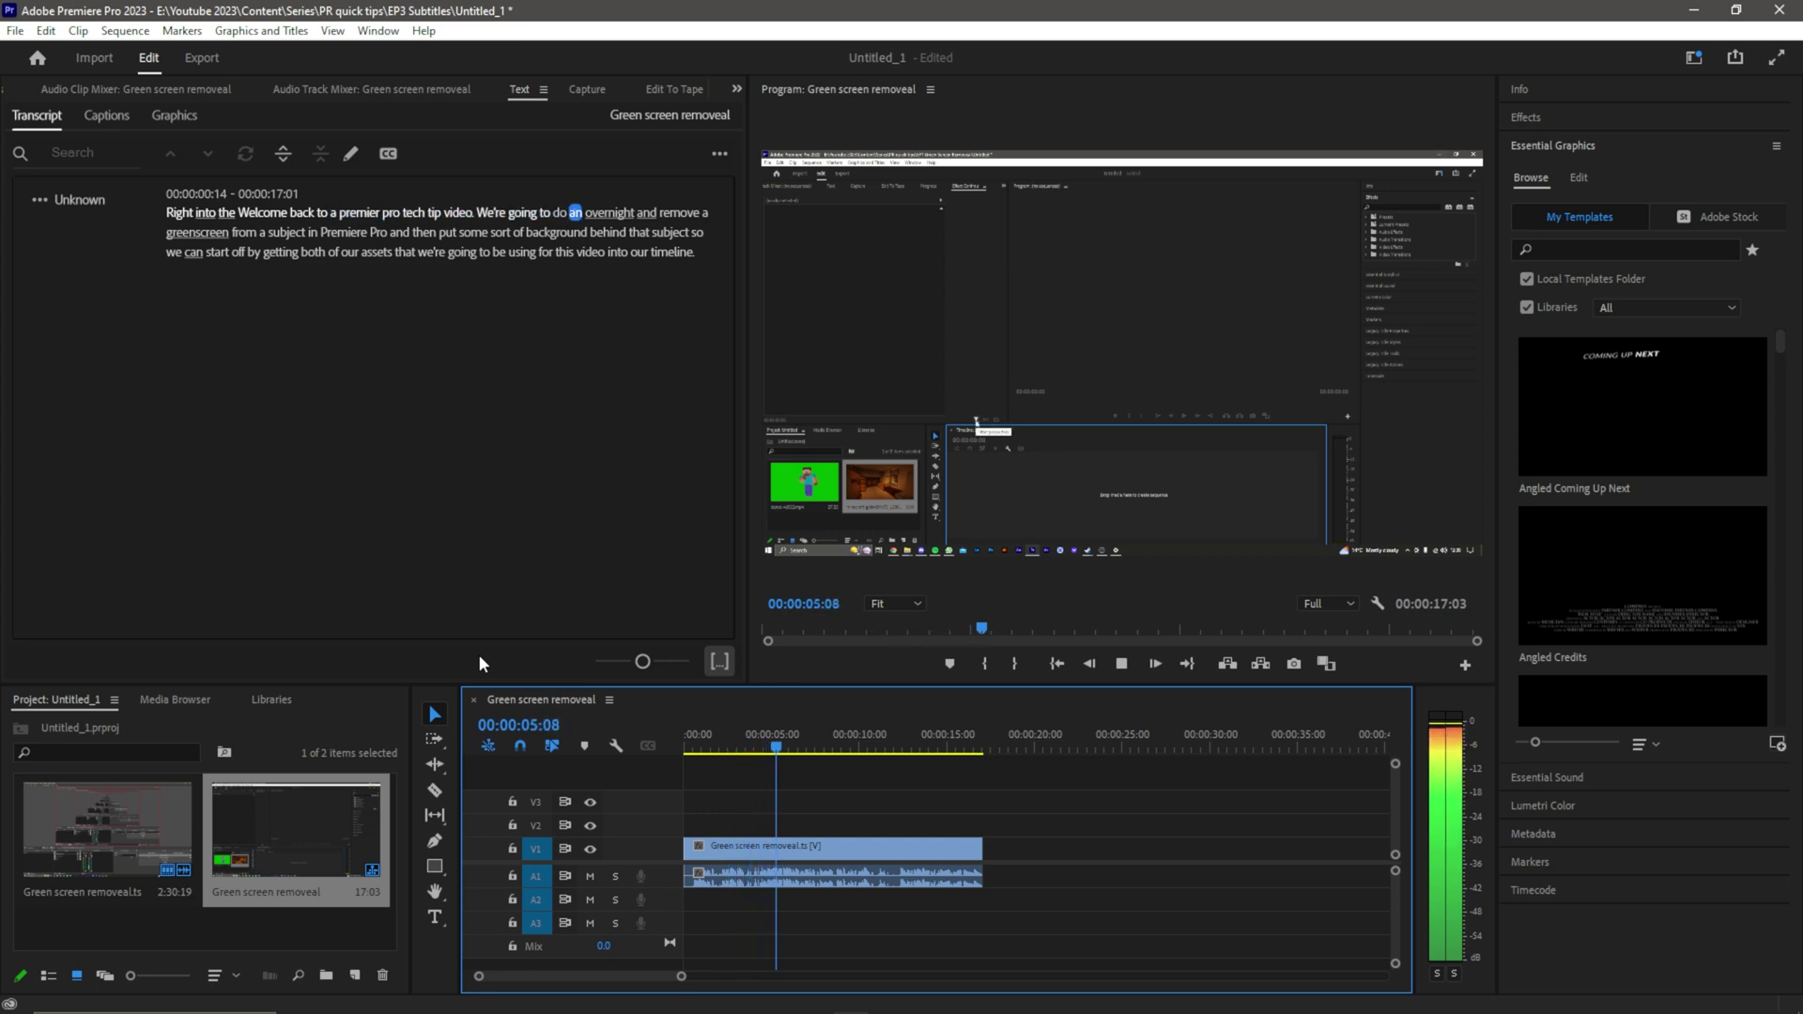
Correct 'greenscreen' to 'green screen' in the transcript and return the playhead to the start
{"action": "double_click", "coordinate": [466, 232]}
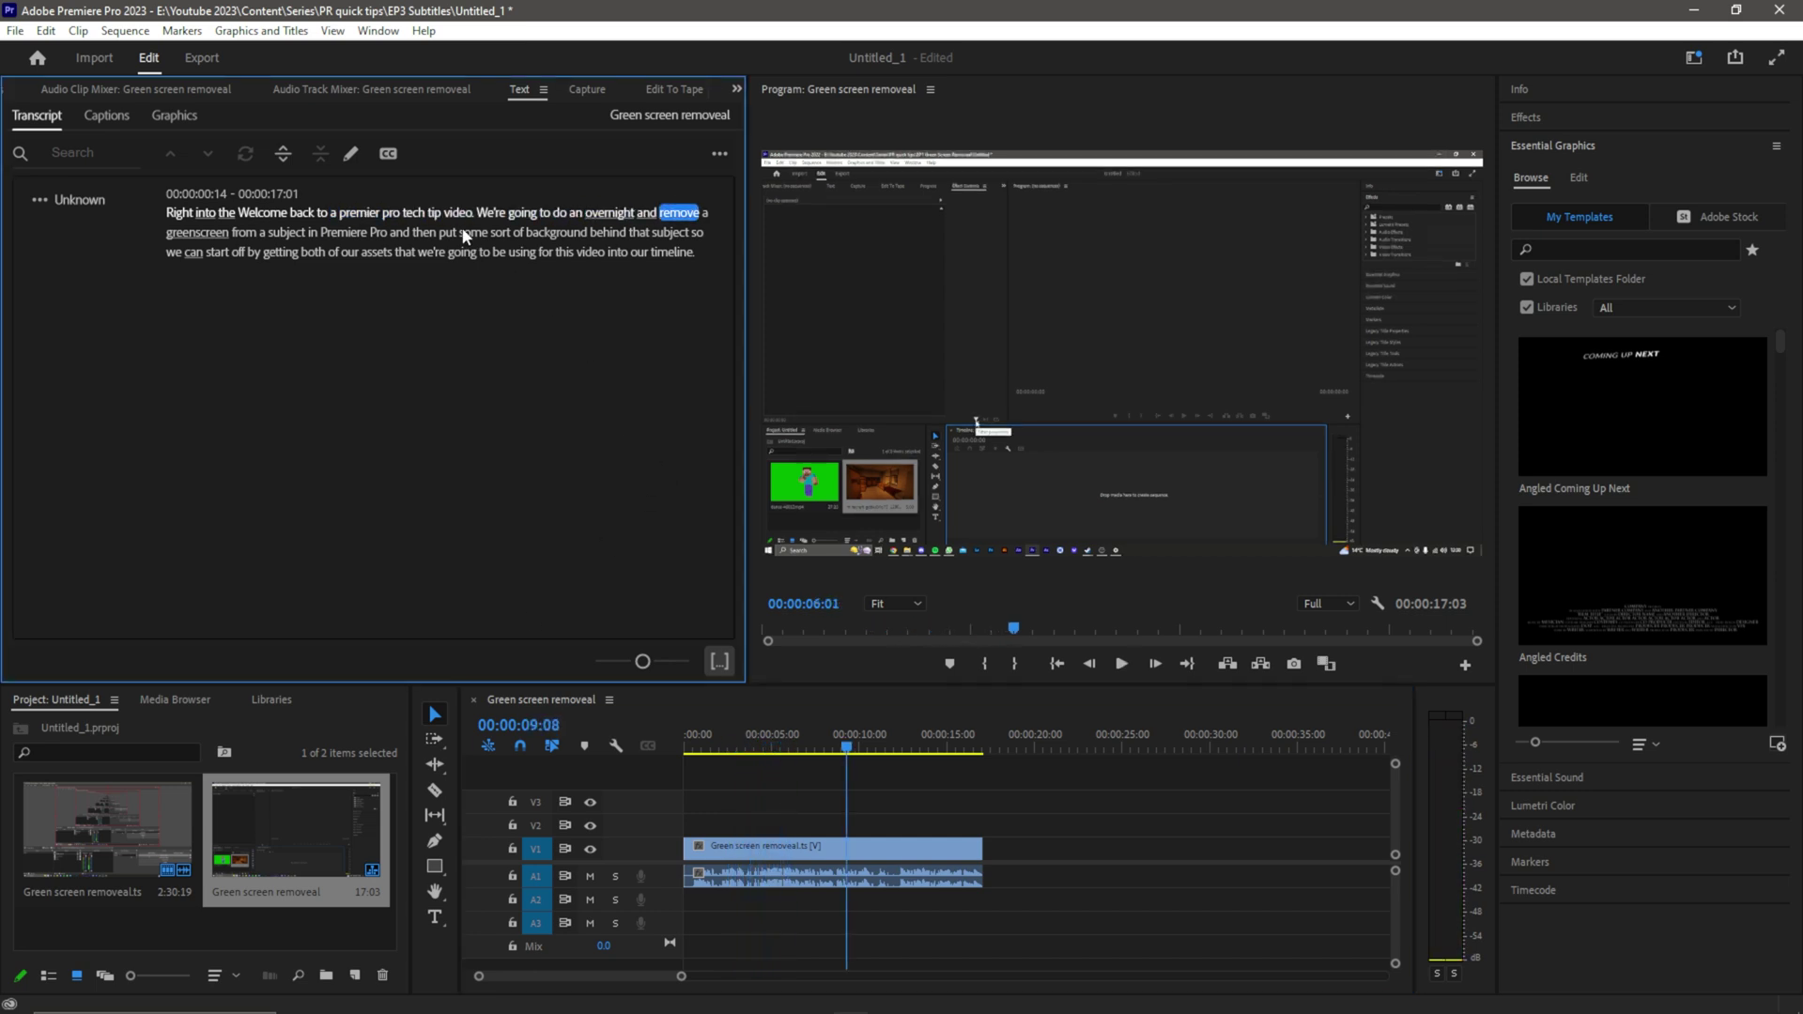
{"action": "double_click", "coordinate": [386, 228]}
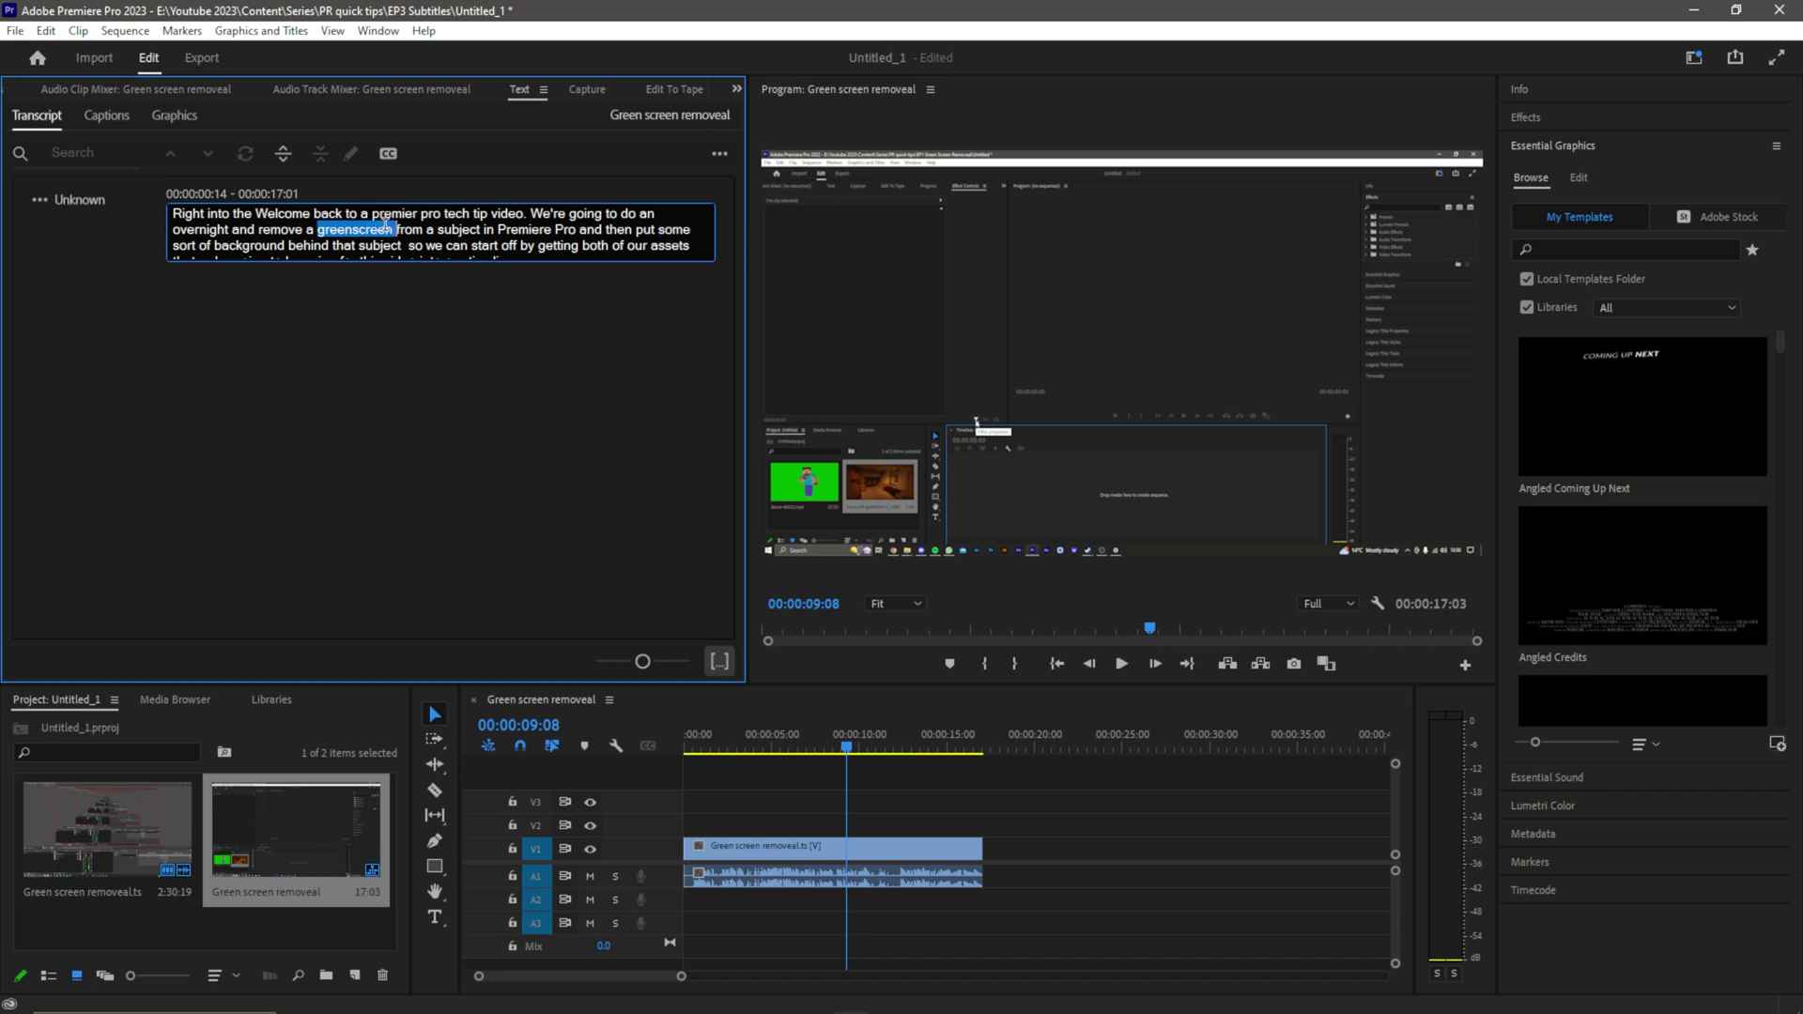
{"action": "type", "text": "green scr"}
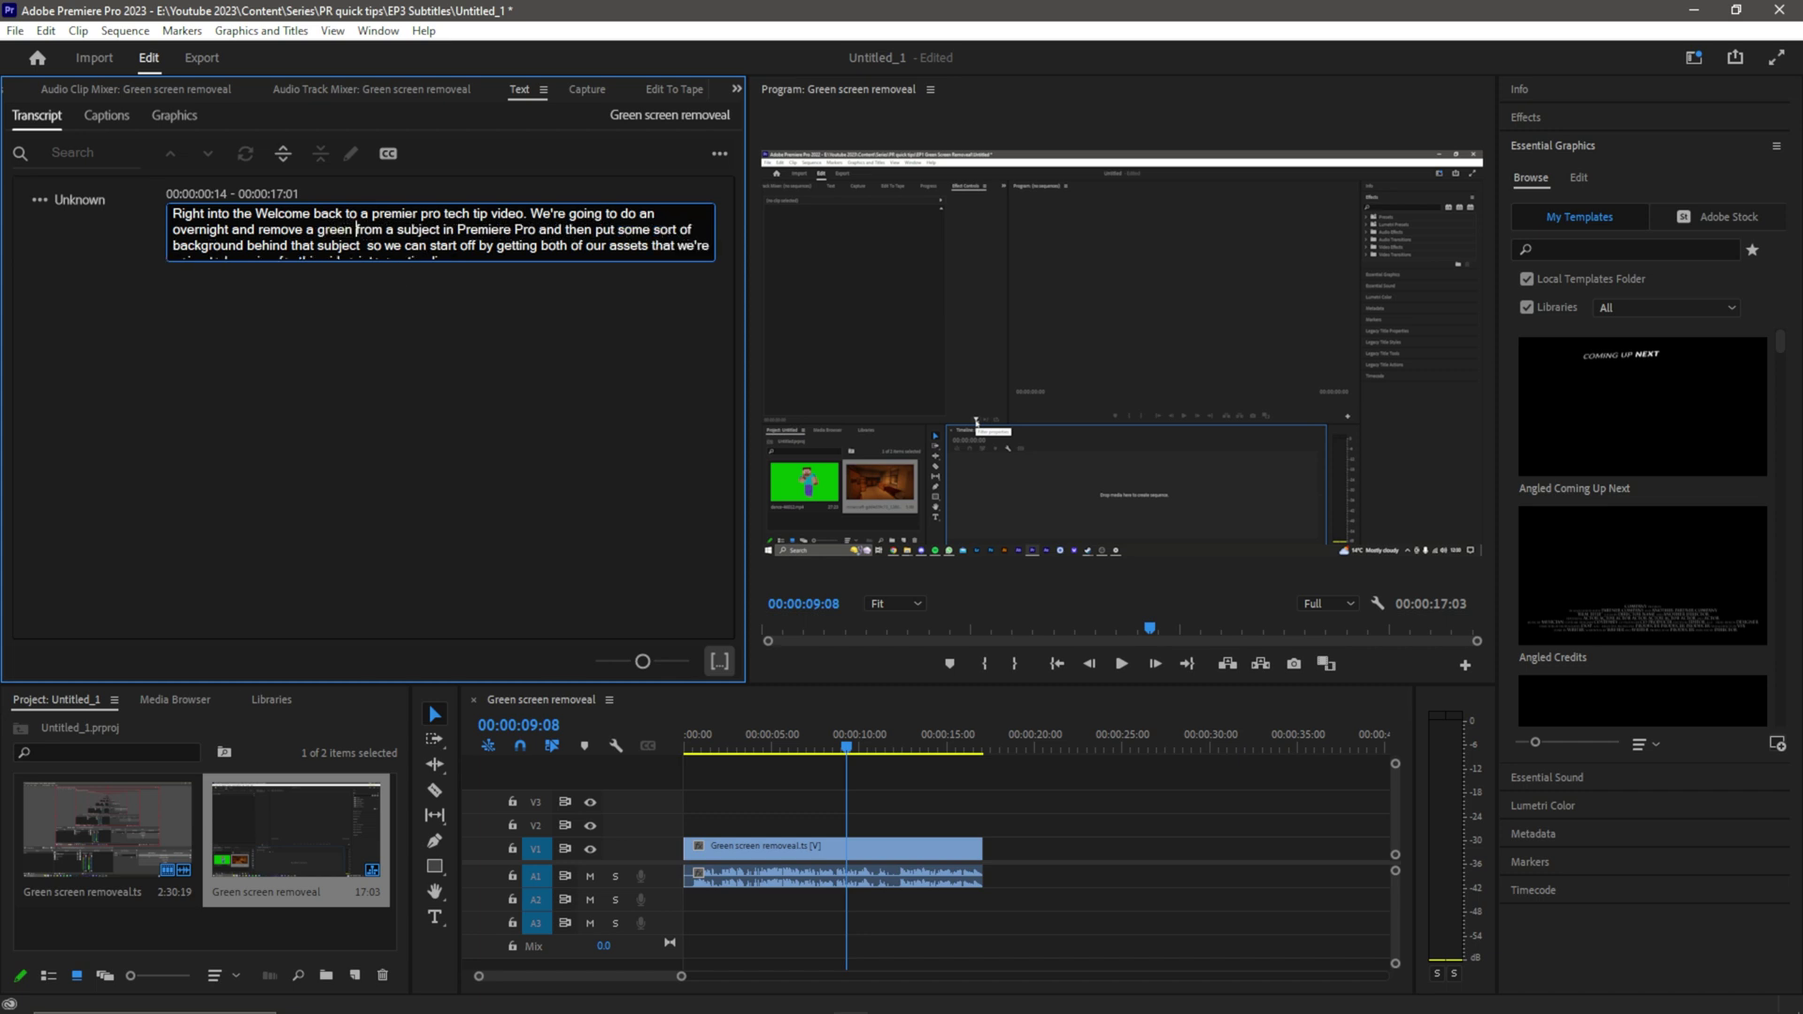
{"action": "type", "text": "eenm"}
{"action": "key", "text": "BackSpace"}
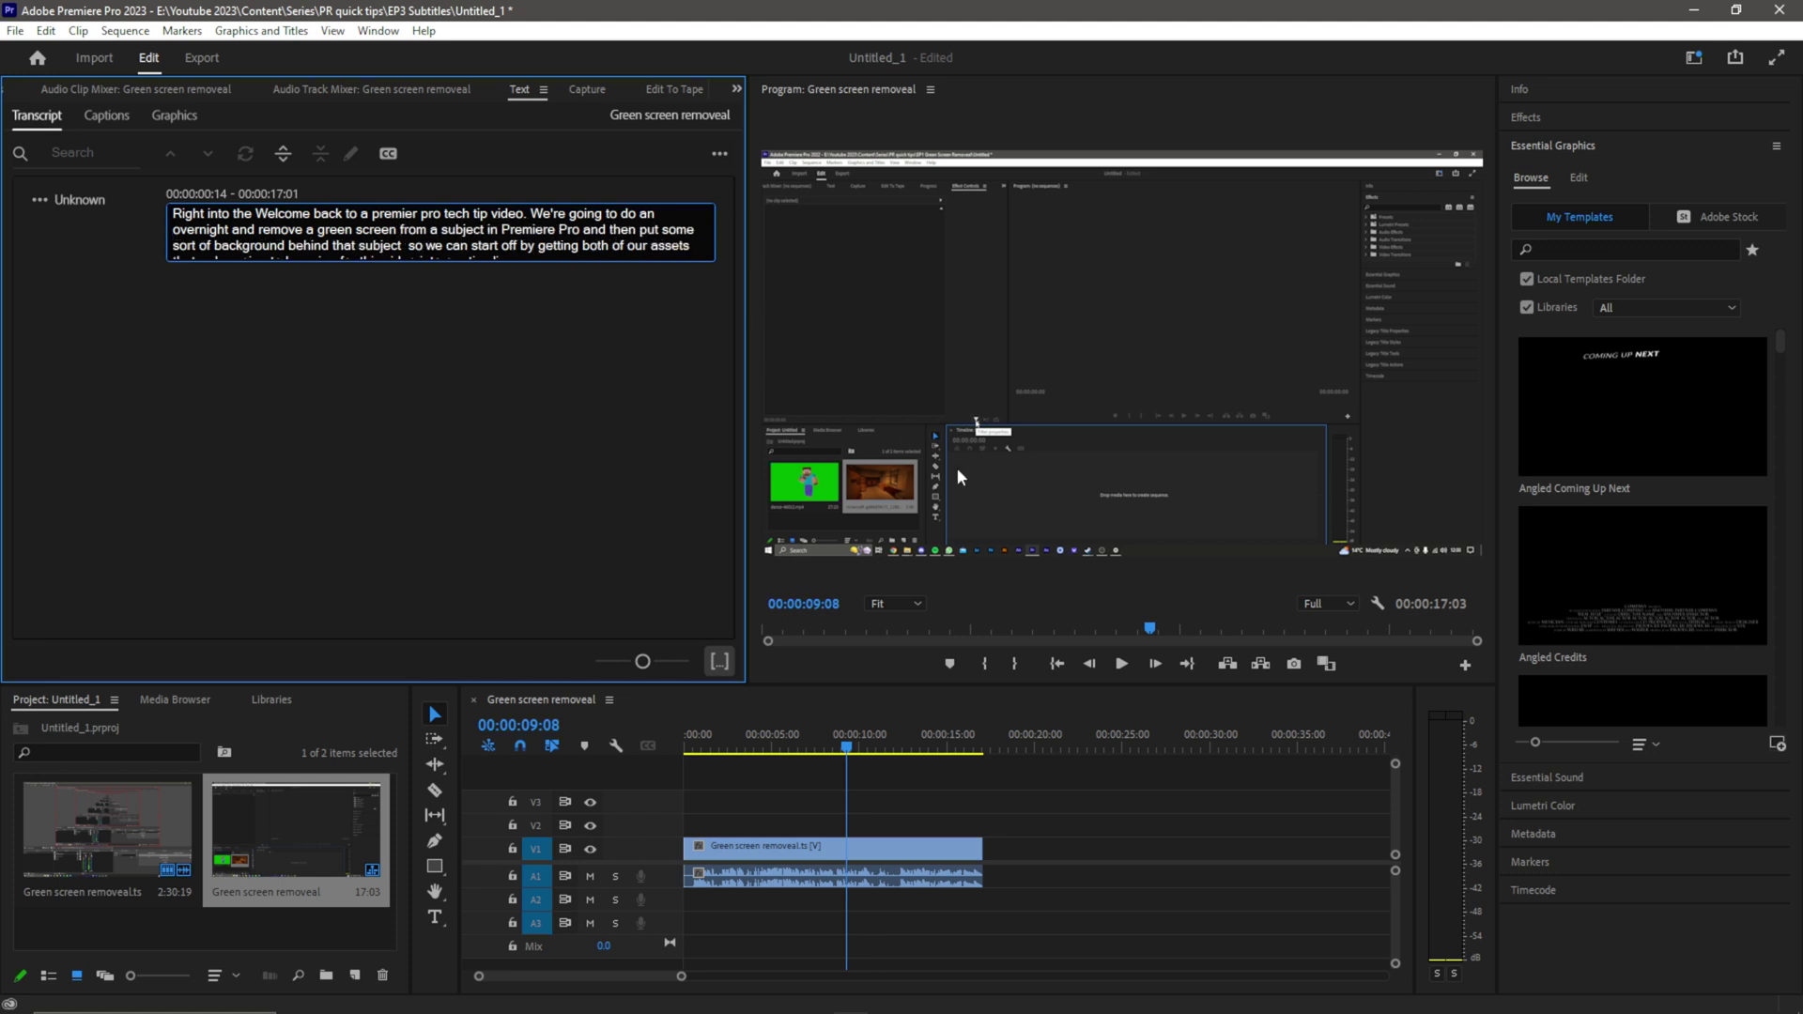
{"action": "left_click", "coordinate": [930, 719]}
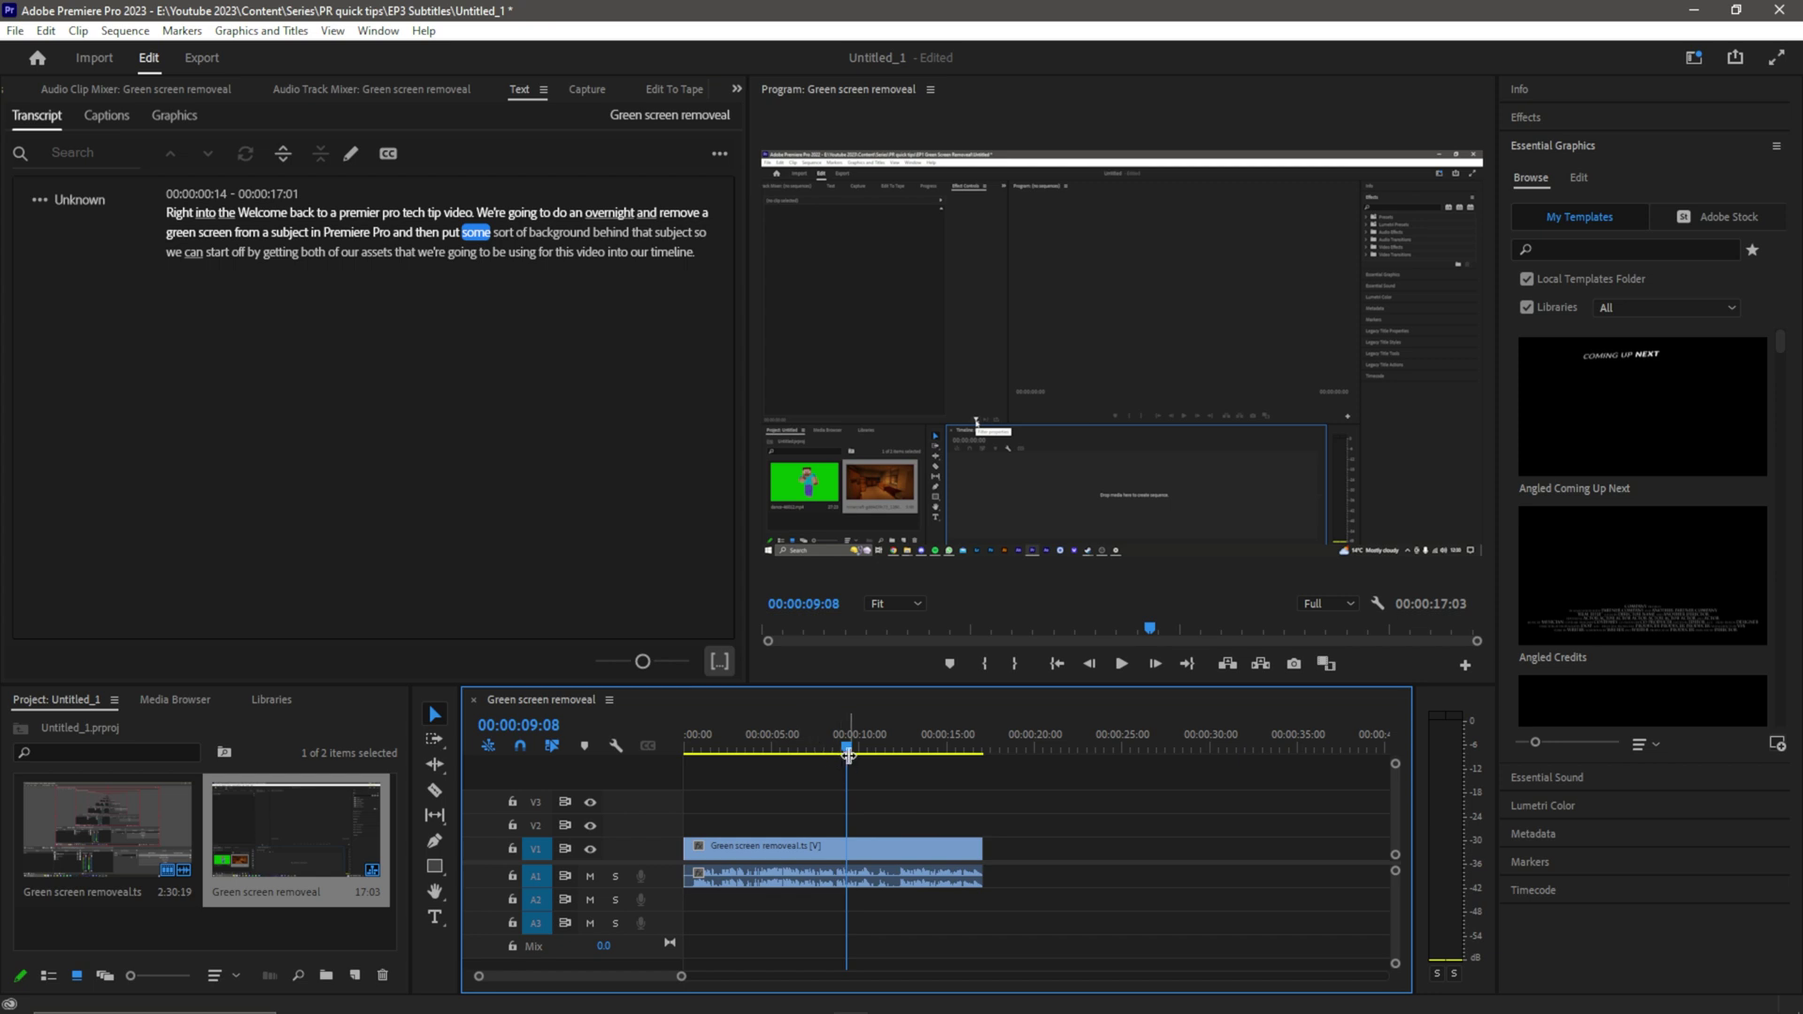
{"action": "left_click_drag", "start_coordinate": [847, 752], "coordinate": [602, 767]}
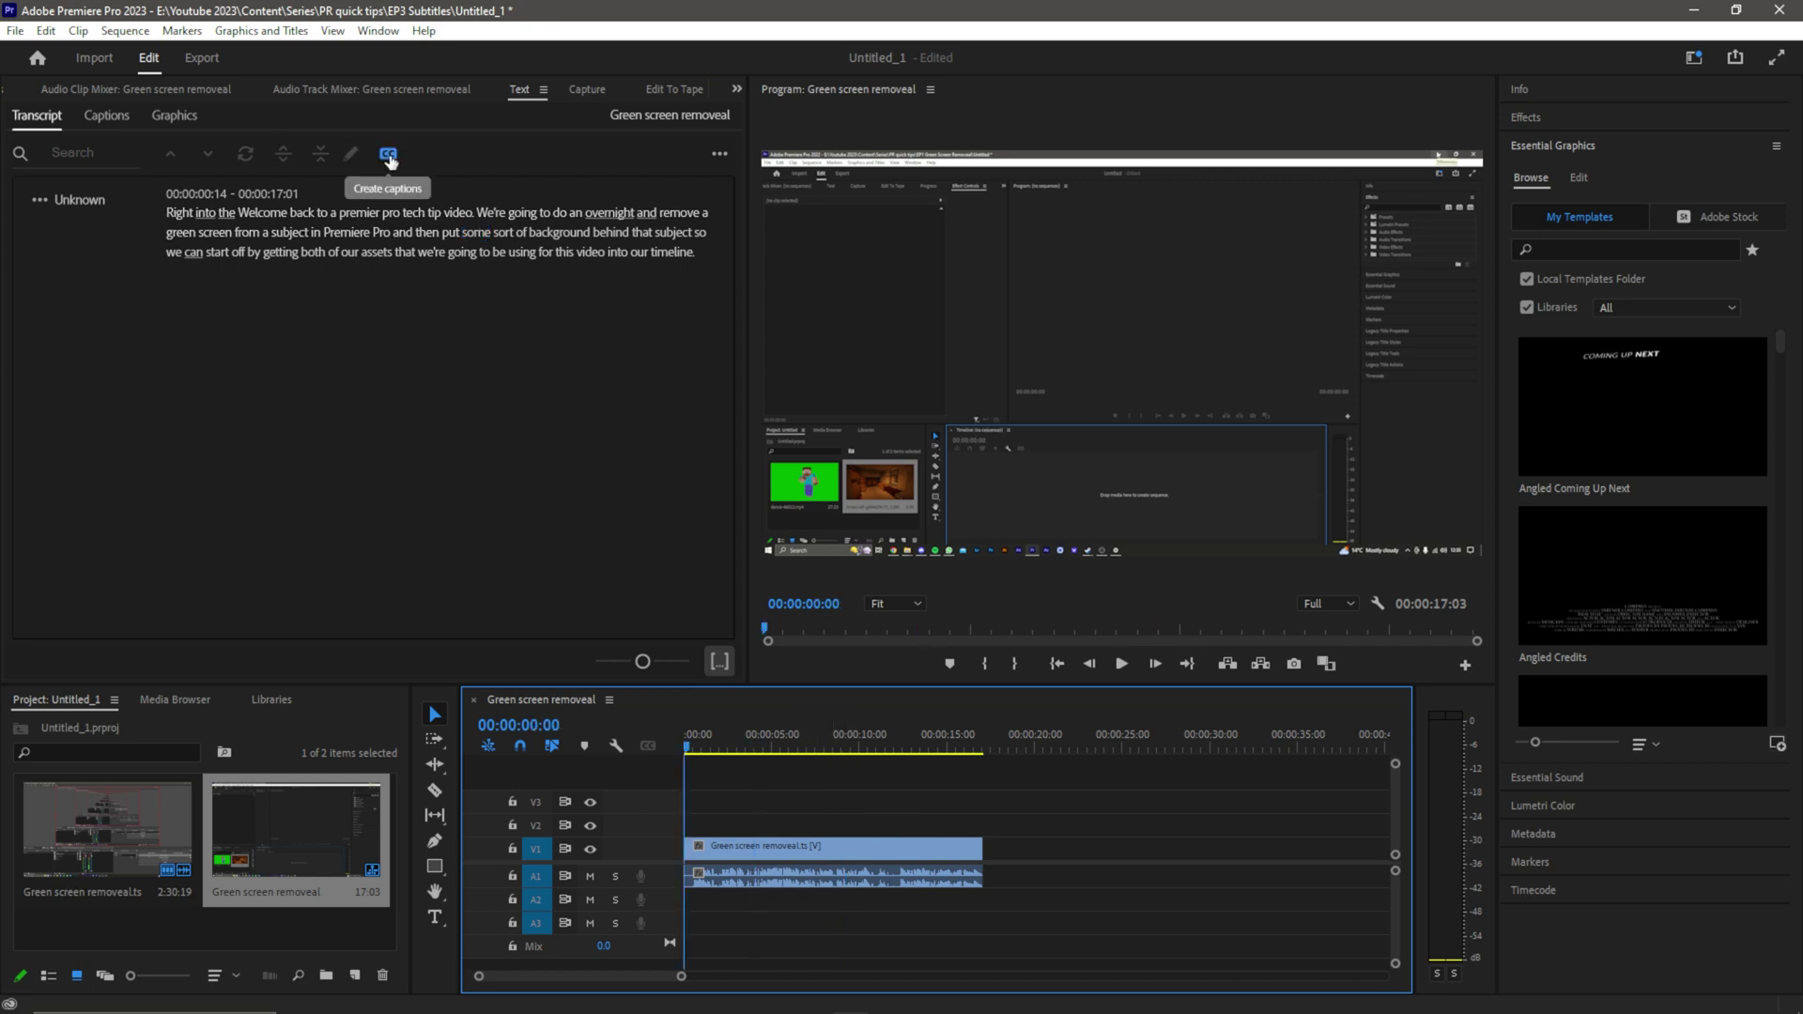
Open the Create captions dialog from the Transcript tab, showing the Subtitle default preset
{"action": "left_click", "coordinate": [106, 114]}
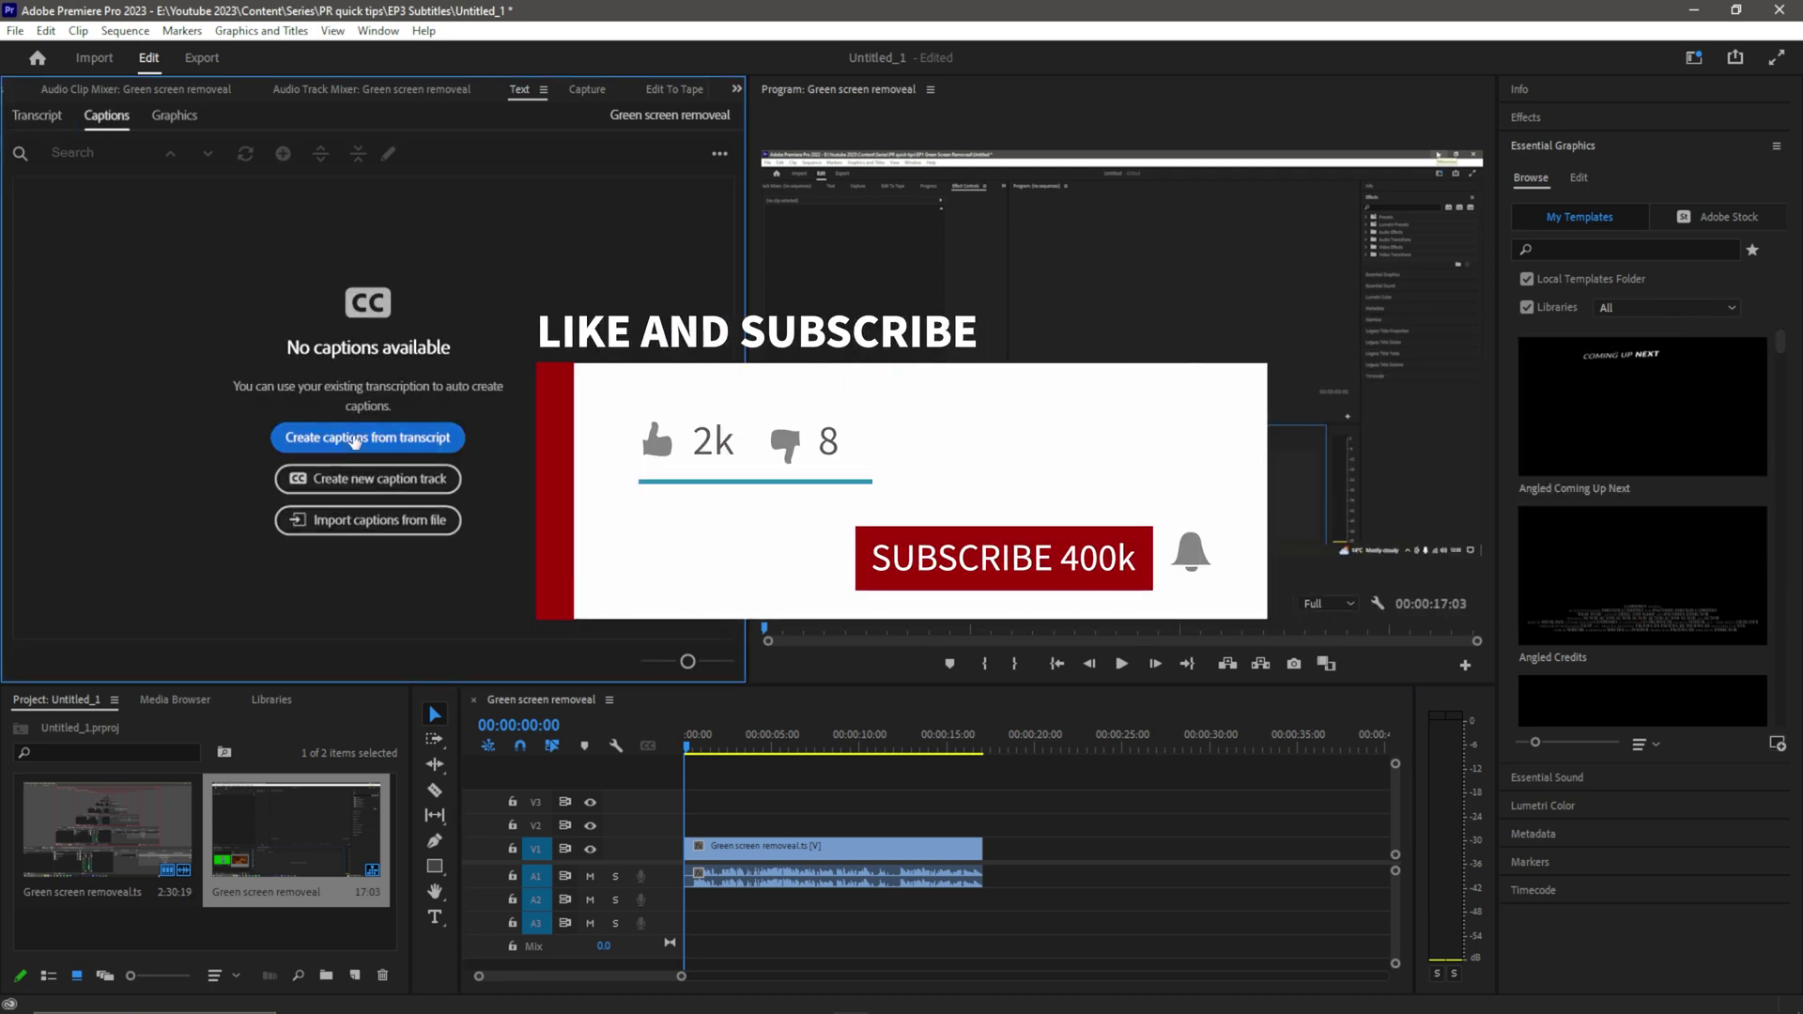
{"action": "left_click", "coordinate": [36, 115]}
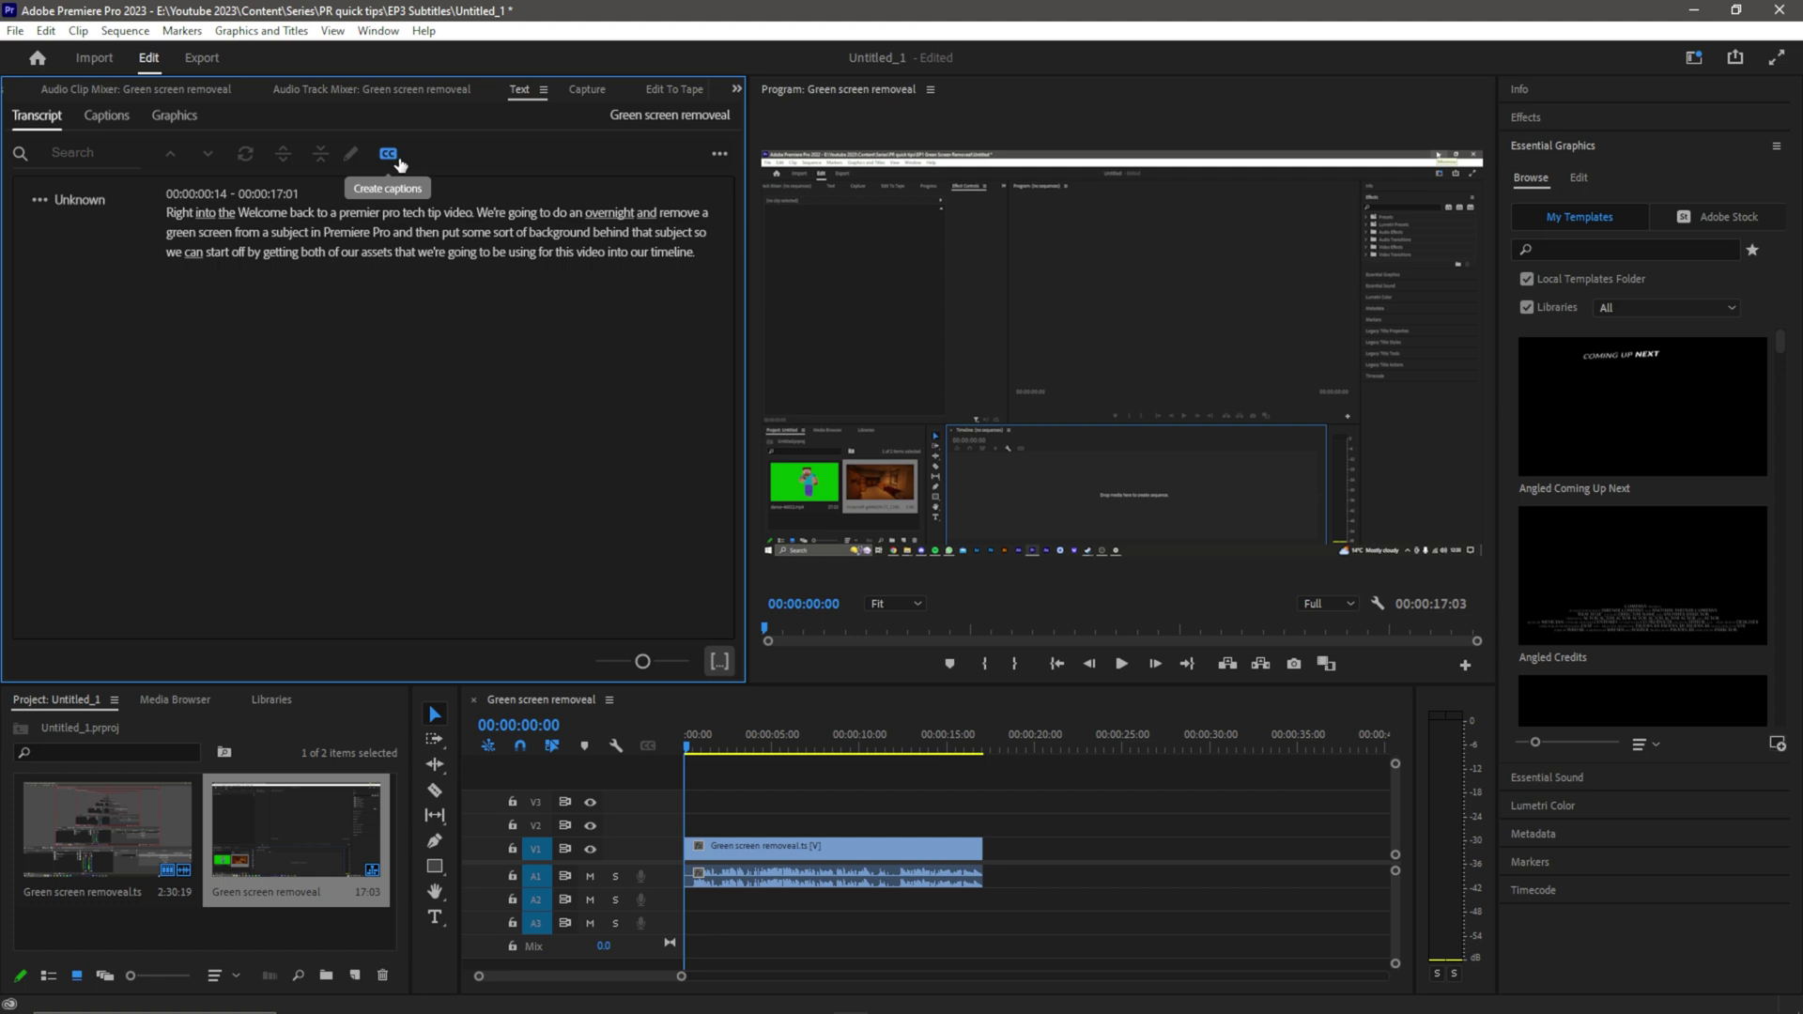
{"action": "left_click", "coordinate": [388, 154]}
{"action": "mouse_move", "coordinate": [775, 409]}
{"action": "left_mouse_down"}
{"action": "mouse_move", "coordinate": [724, 319]}
{"action": "mouse_move", "coordinate": [741, 398]}
{"action": "left_mouse_up"}
Create captions using the Subtitle default preset, Subtitle format and single lines
{"action": "left_click", "coordinate": [745, 517]}
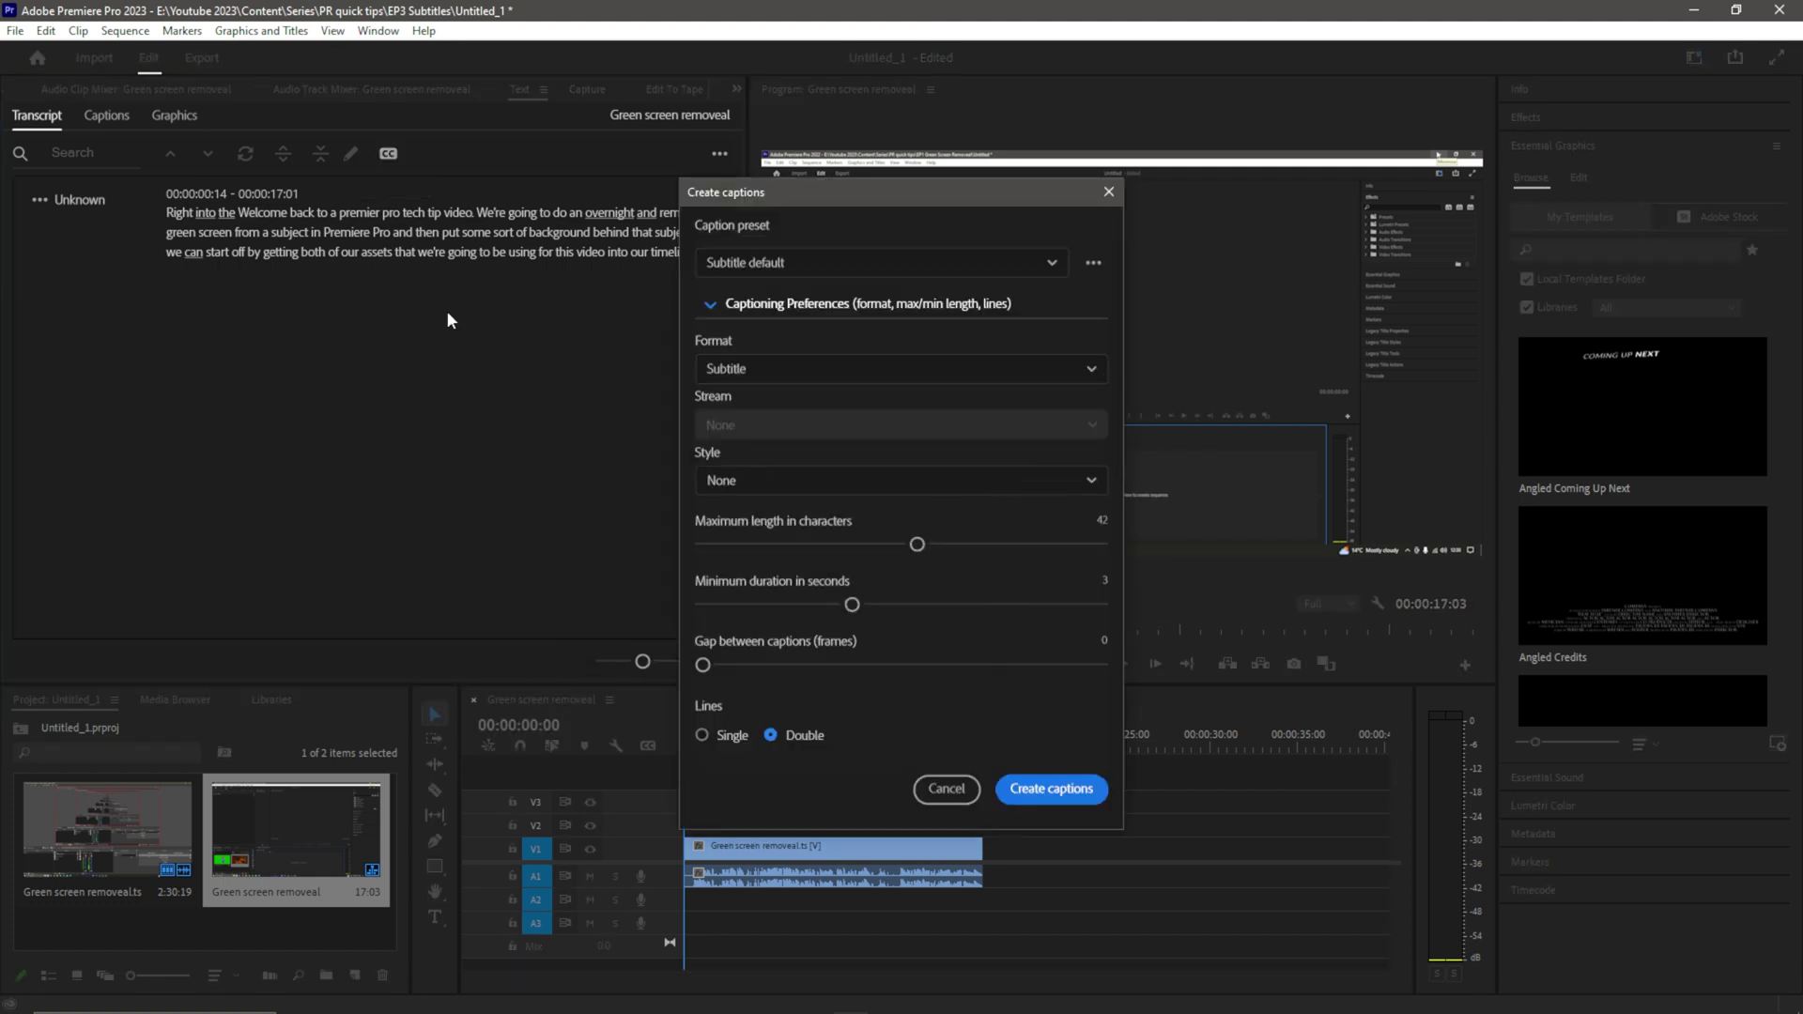
{"action": "left_click", "coordinate": [845, 263]}
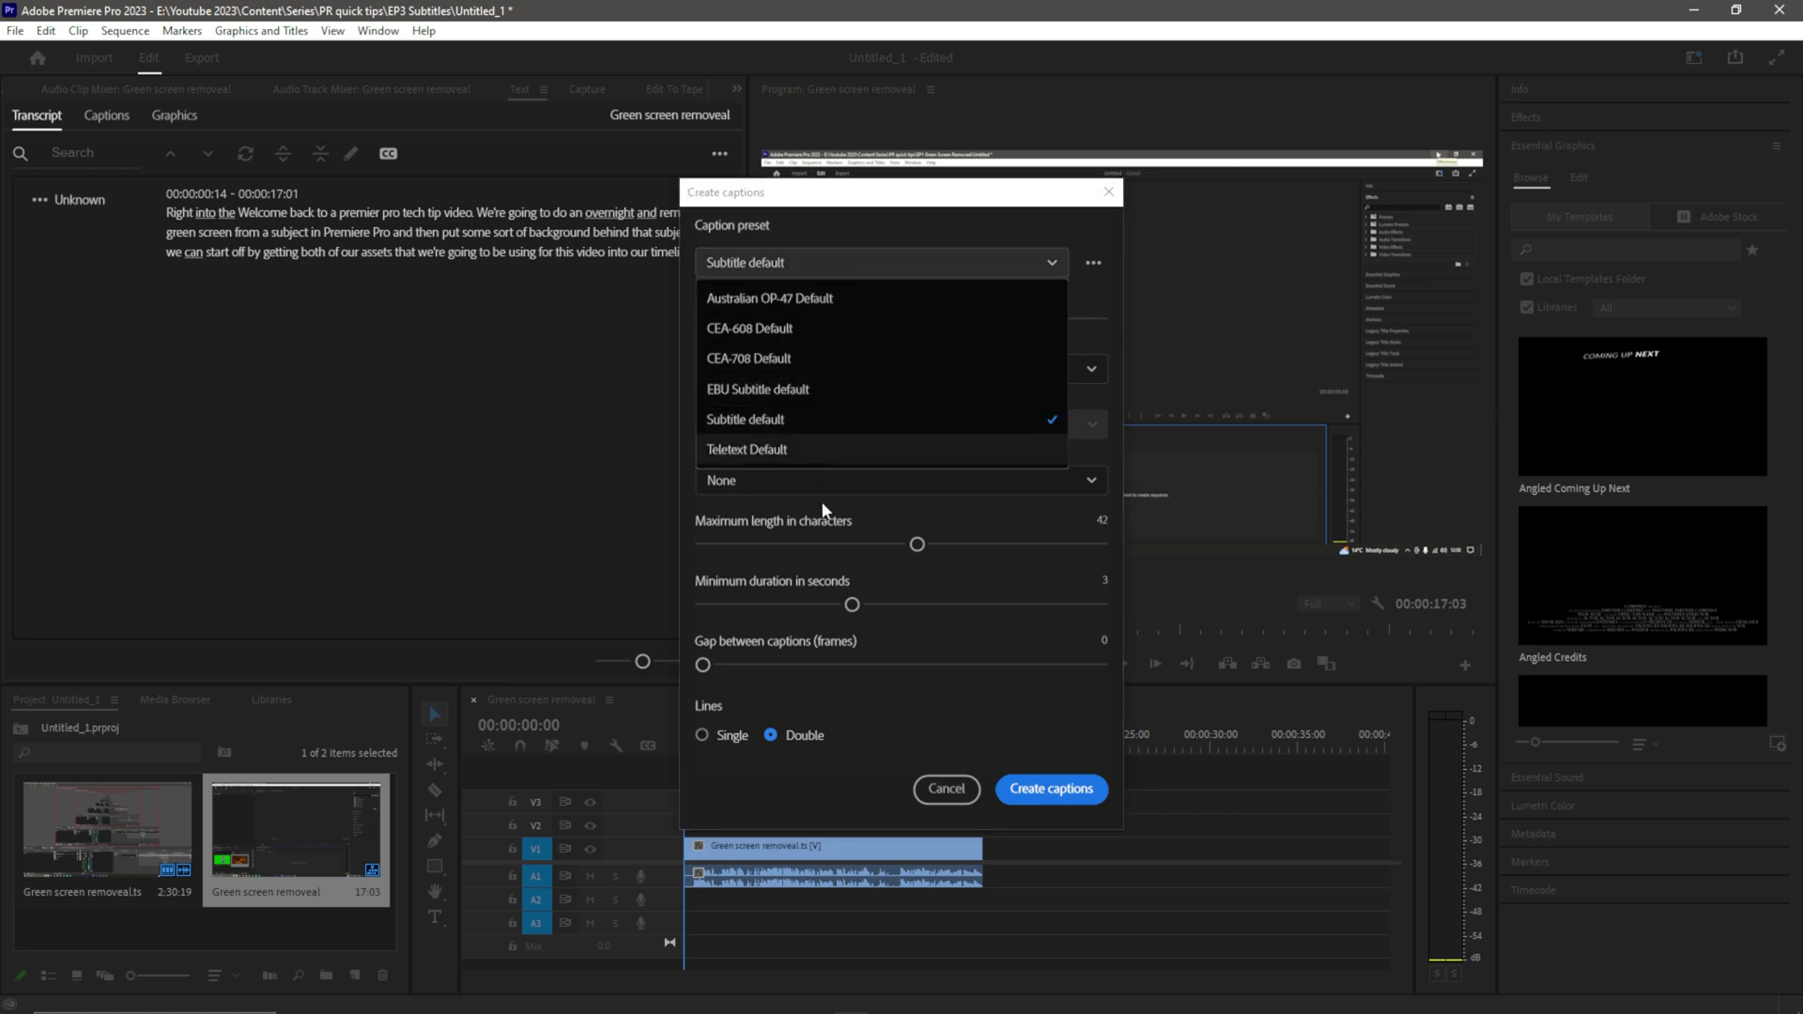
{"action": "key", "text": "Escape"}
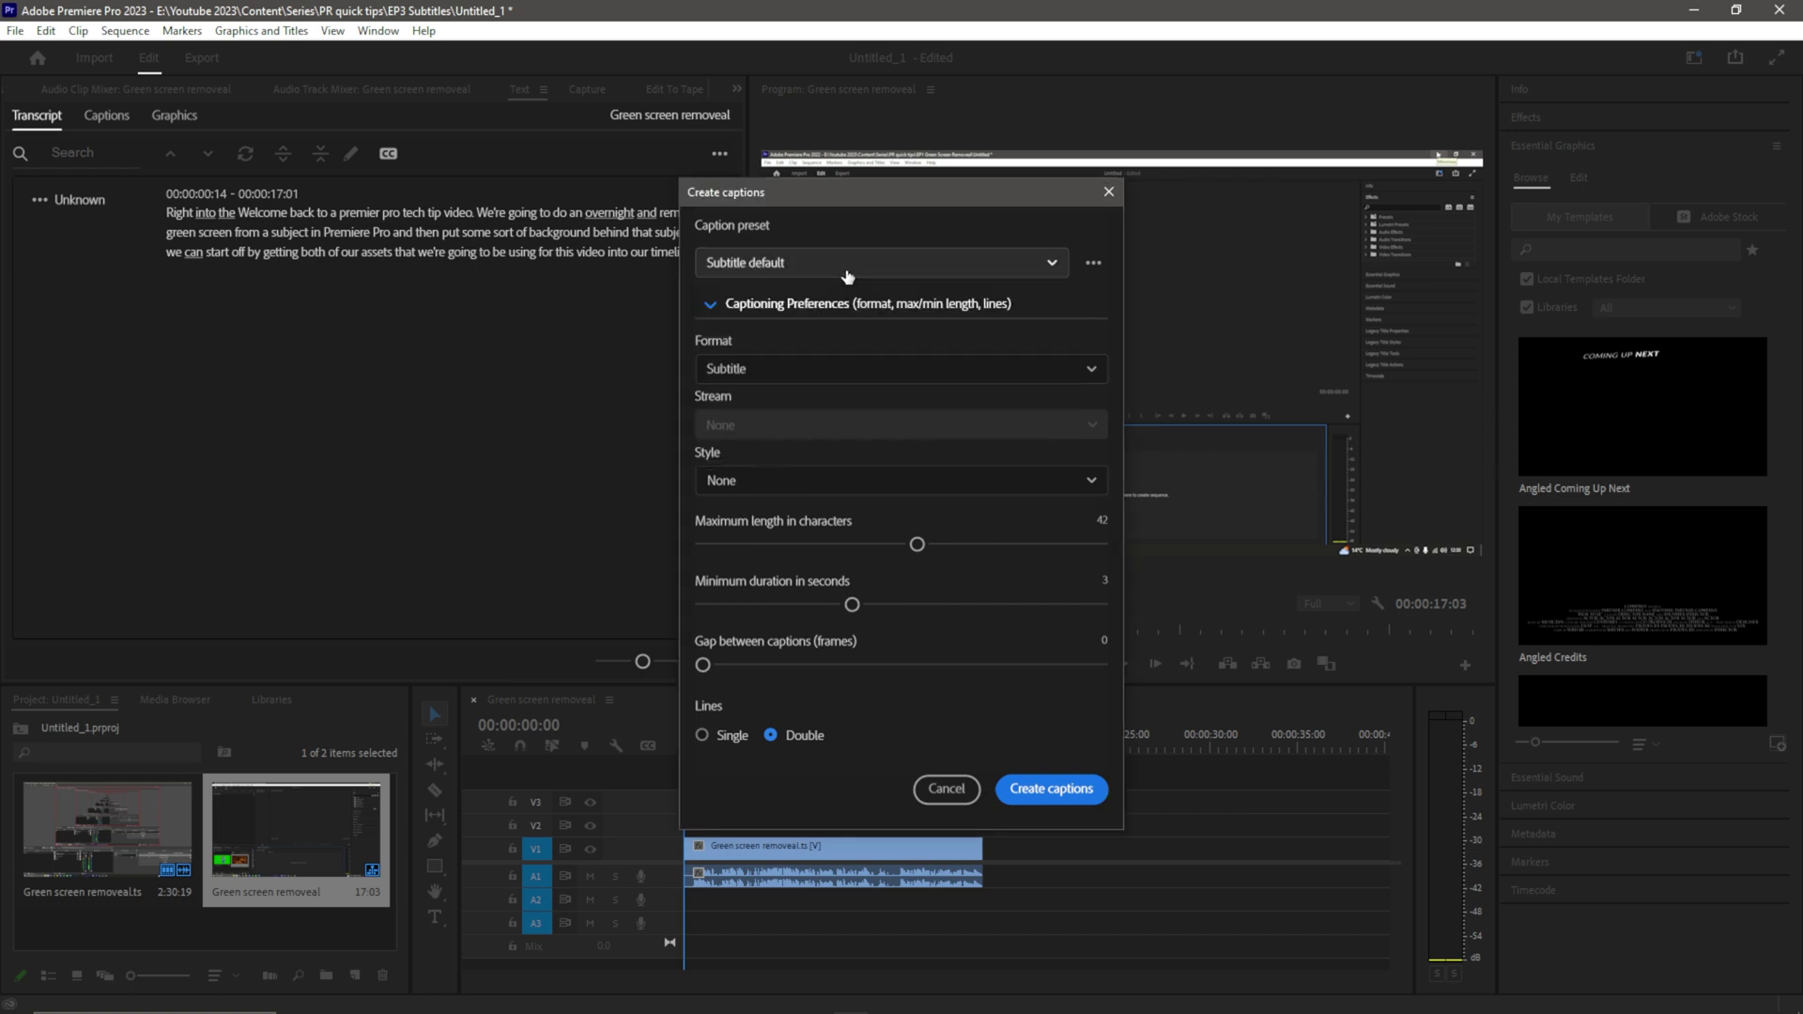
{"action": "left_click", "coordinate": [823, 382]}
{"action": "left_click", "coordinate": [817, 375]}
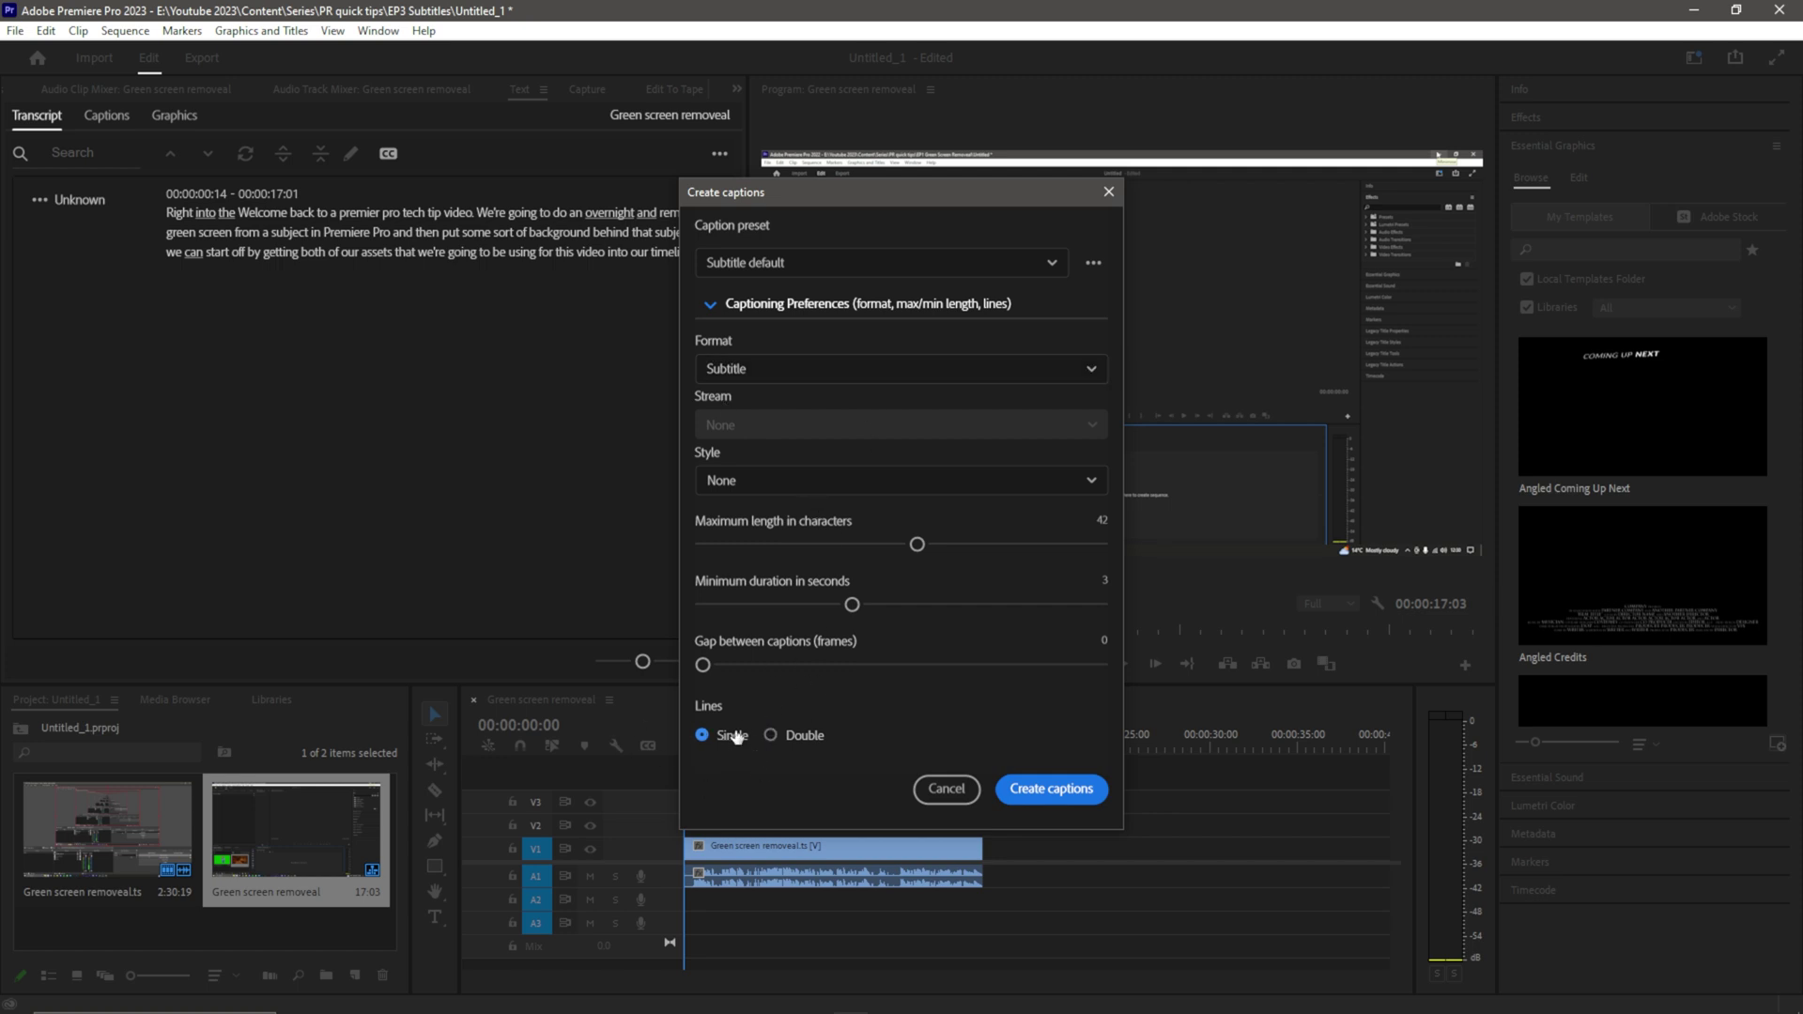
{"action": "left_click", "coordinate": [1019, 789]}
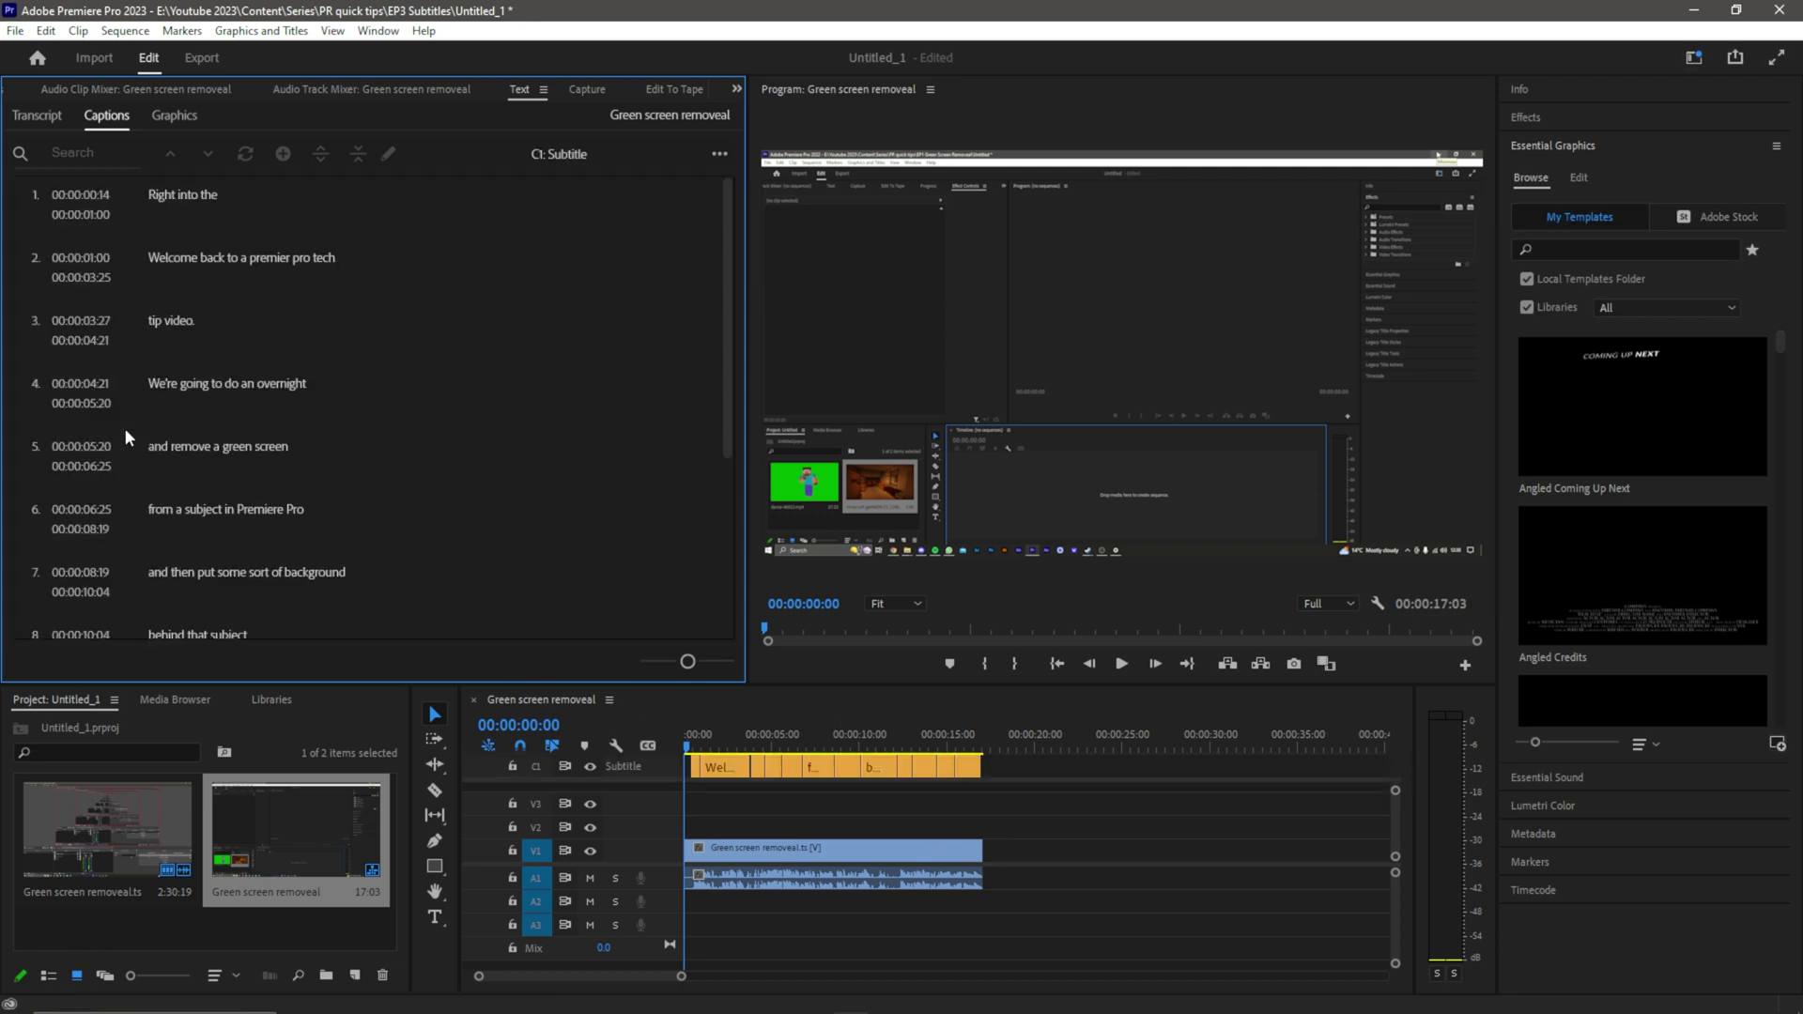
Play the sequence from the start and inspect the generated captions, including caption 7
{"action": "left_click", "coordinate": [688, 748]}
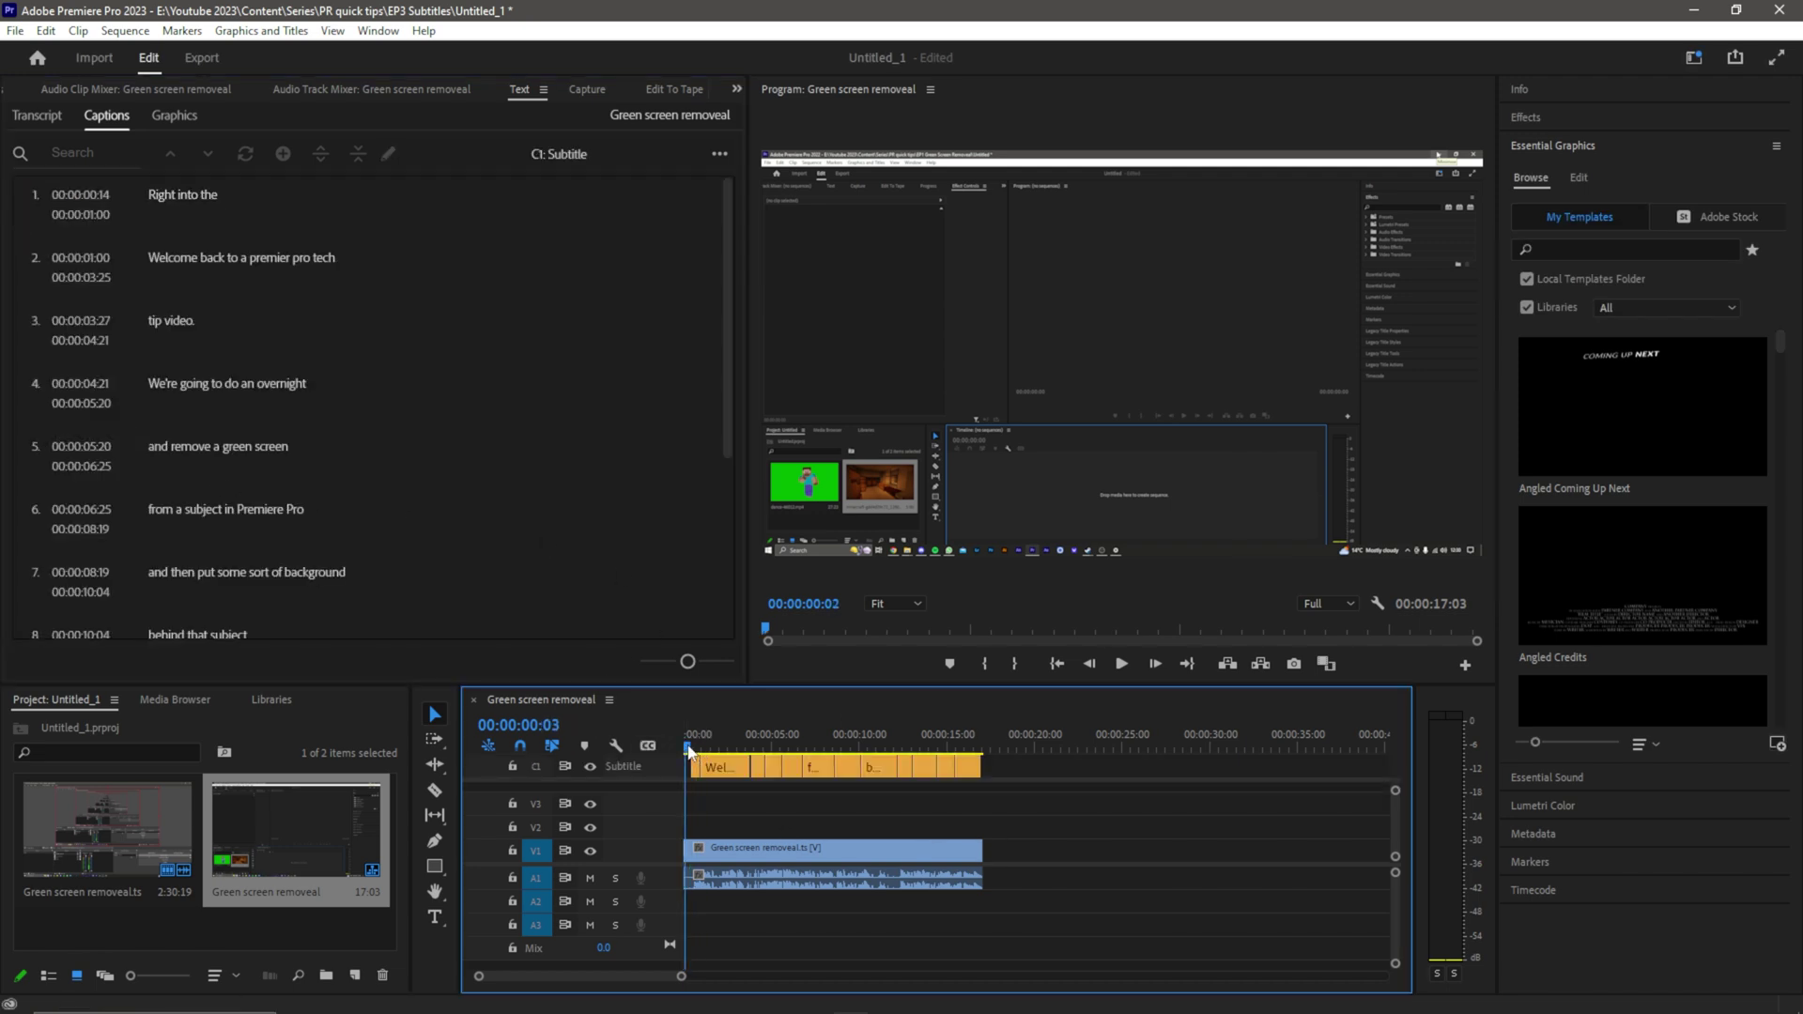
{"action": "scroll", "coordinate": [1376, 797], "scroll_direction": "up", "scroll_amount": 1}
{"action": "key", "text": "space"}
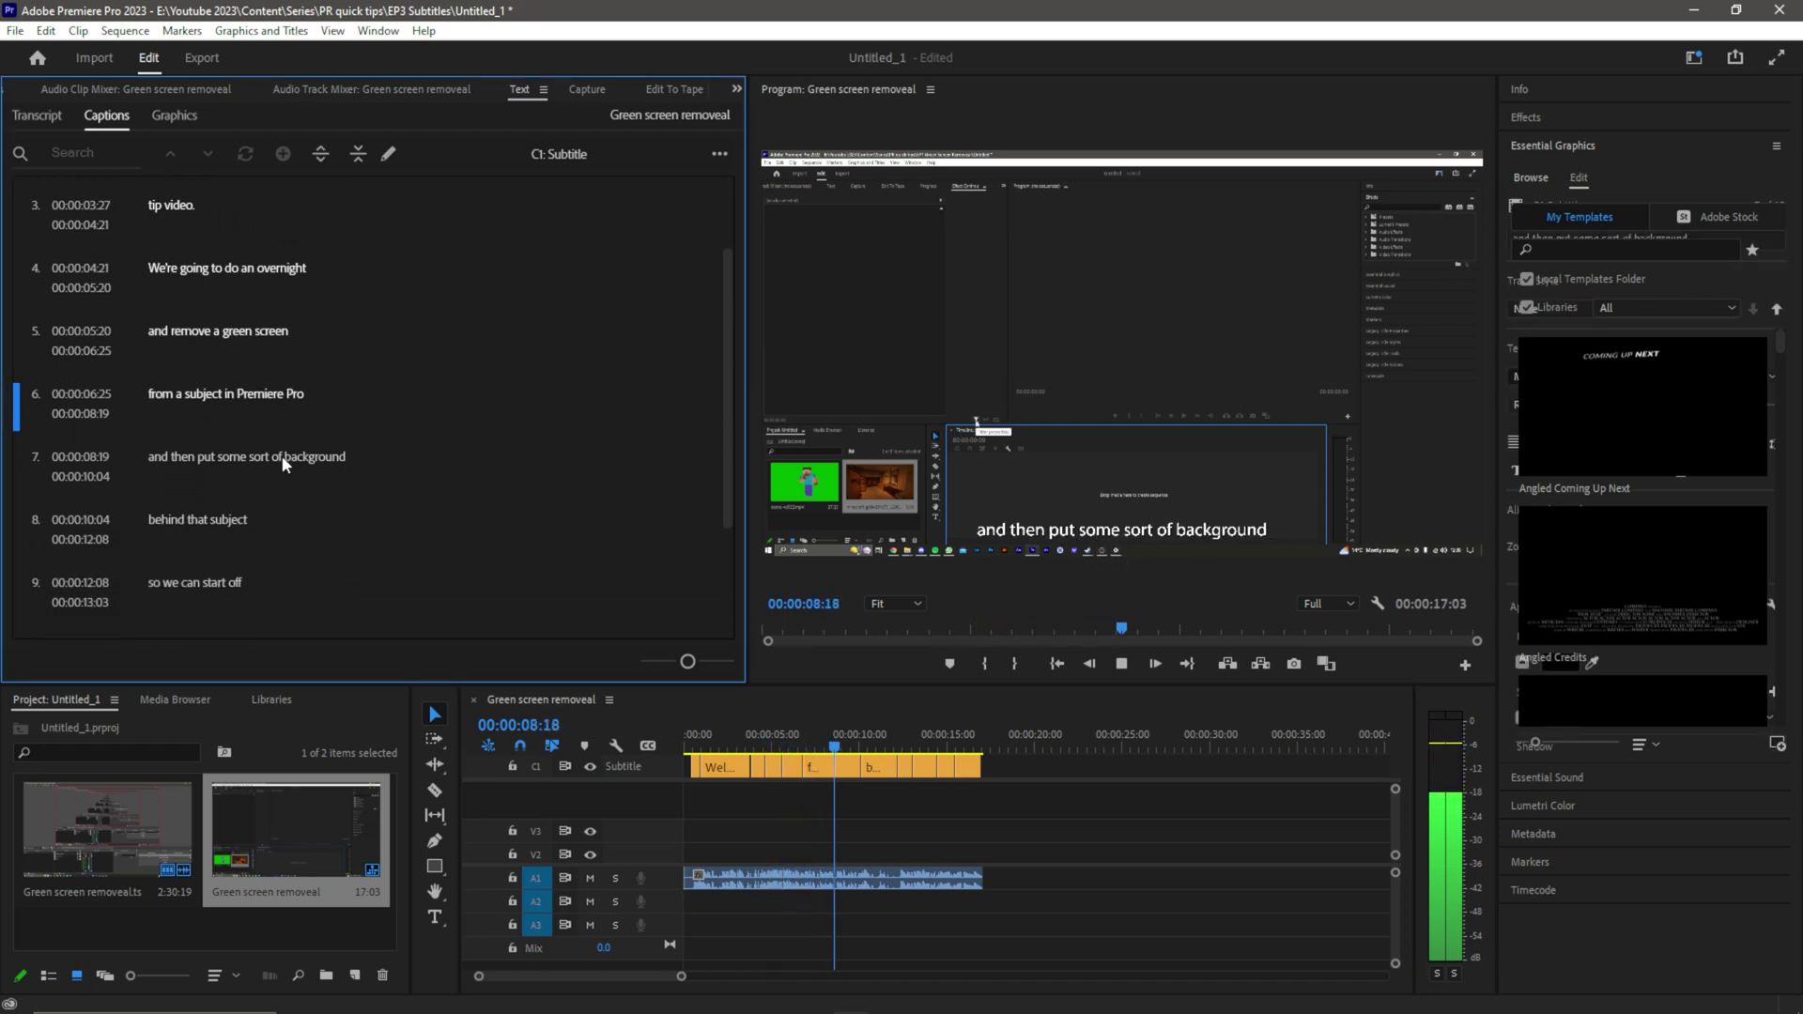
{"action": "double_click", "coordinate": [282, 454]}
{"action": "double_click", "coordinate": [171, 466]}
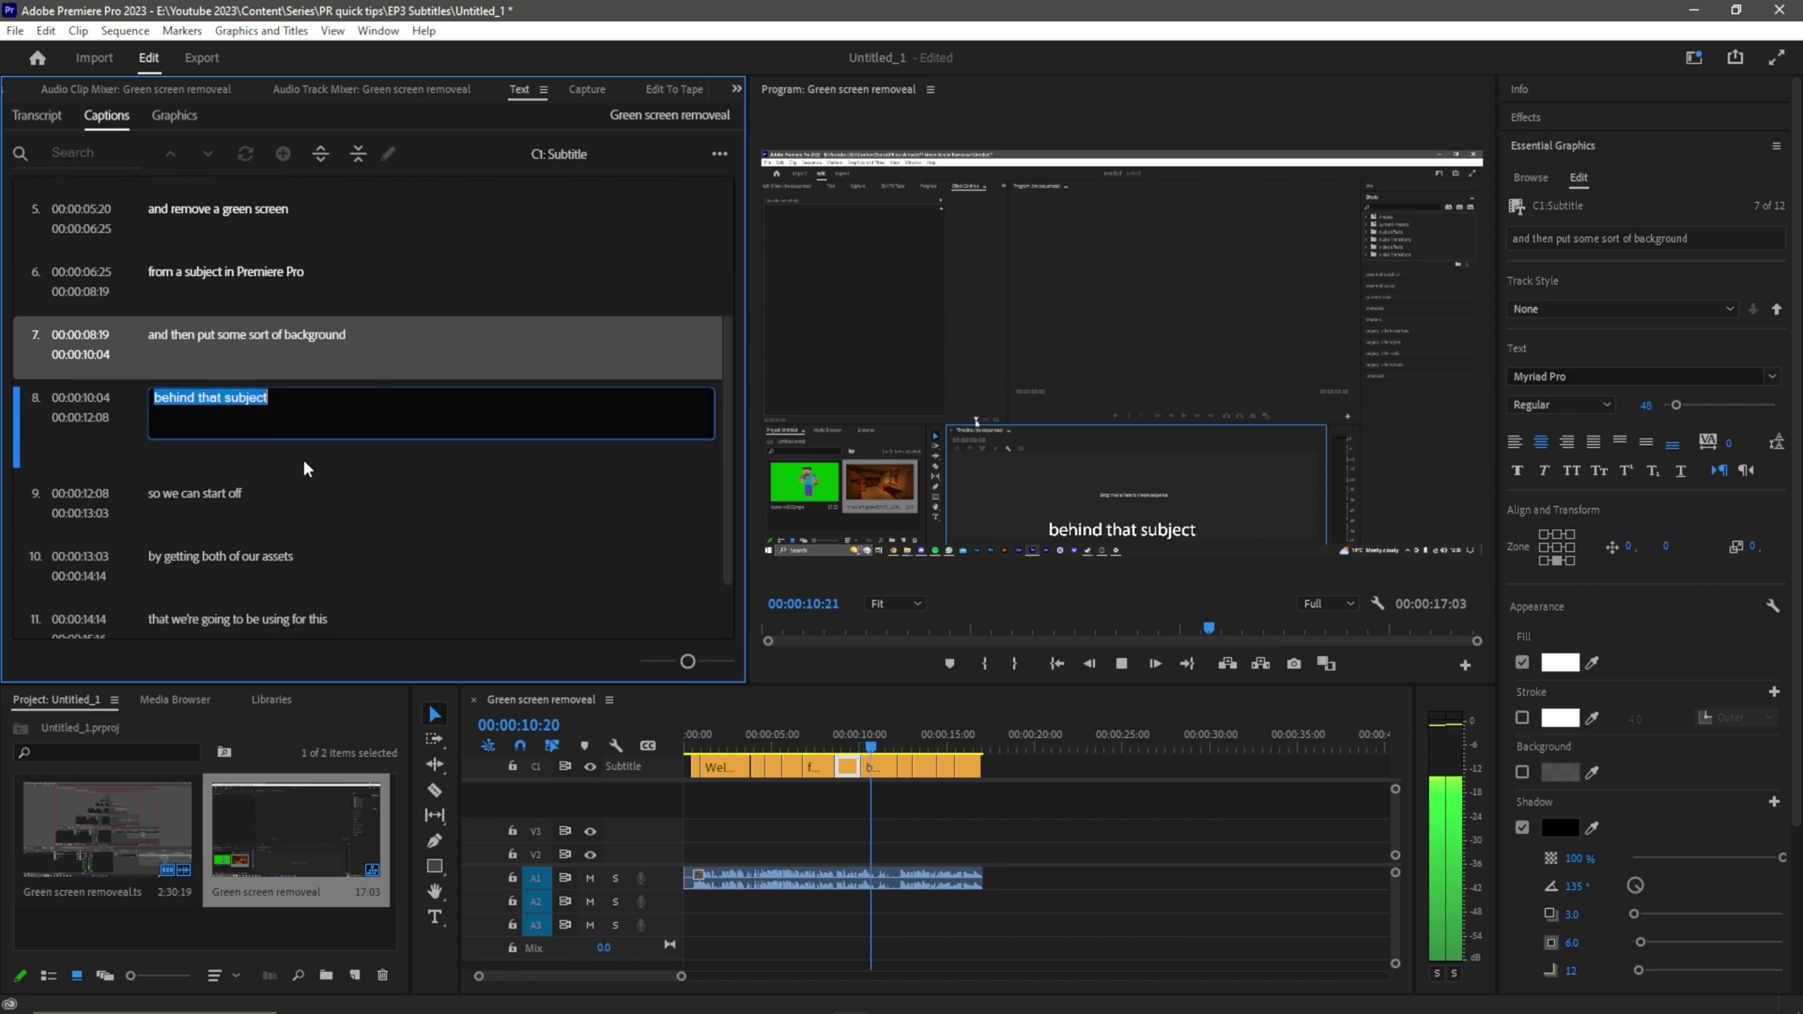
{"action": "left_click", "coordinate": [980, 792]}
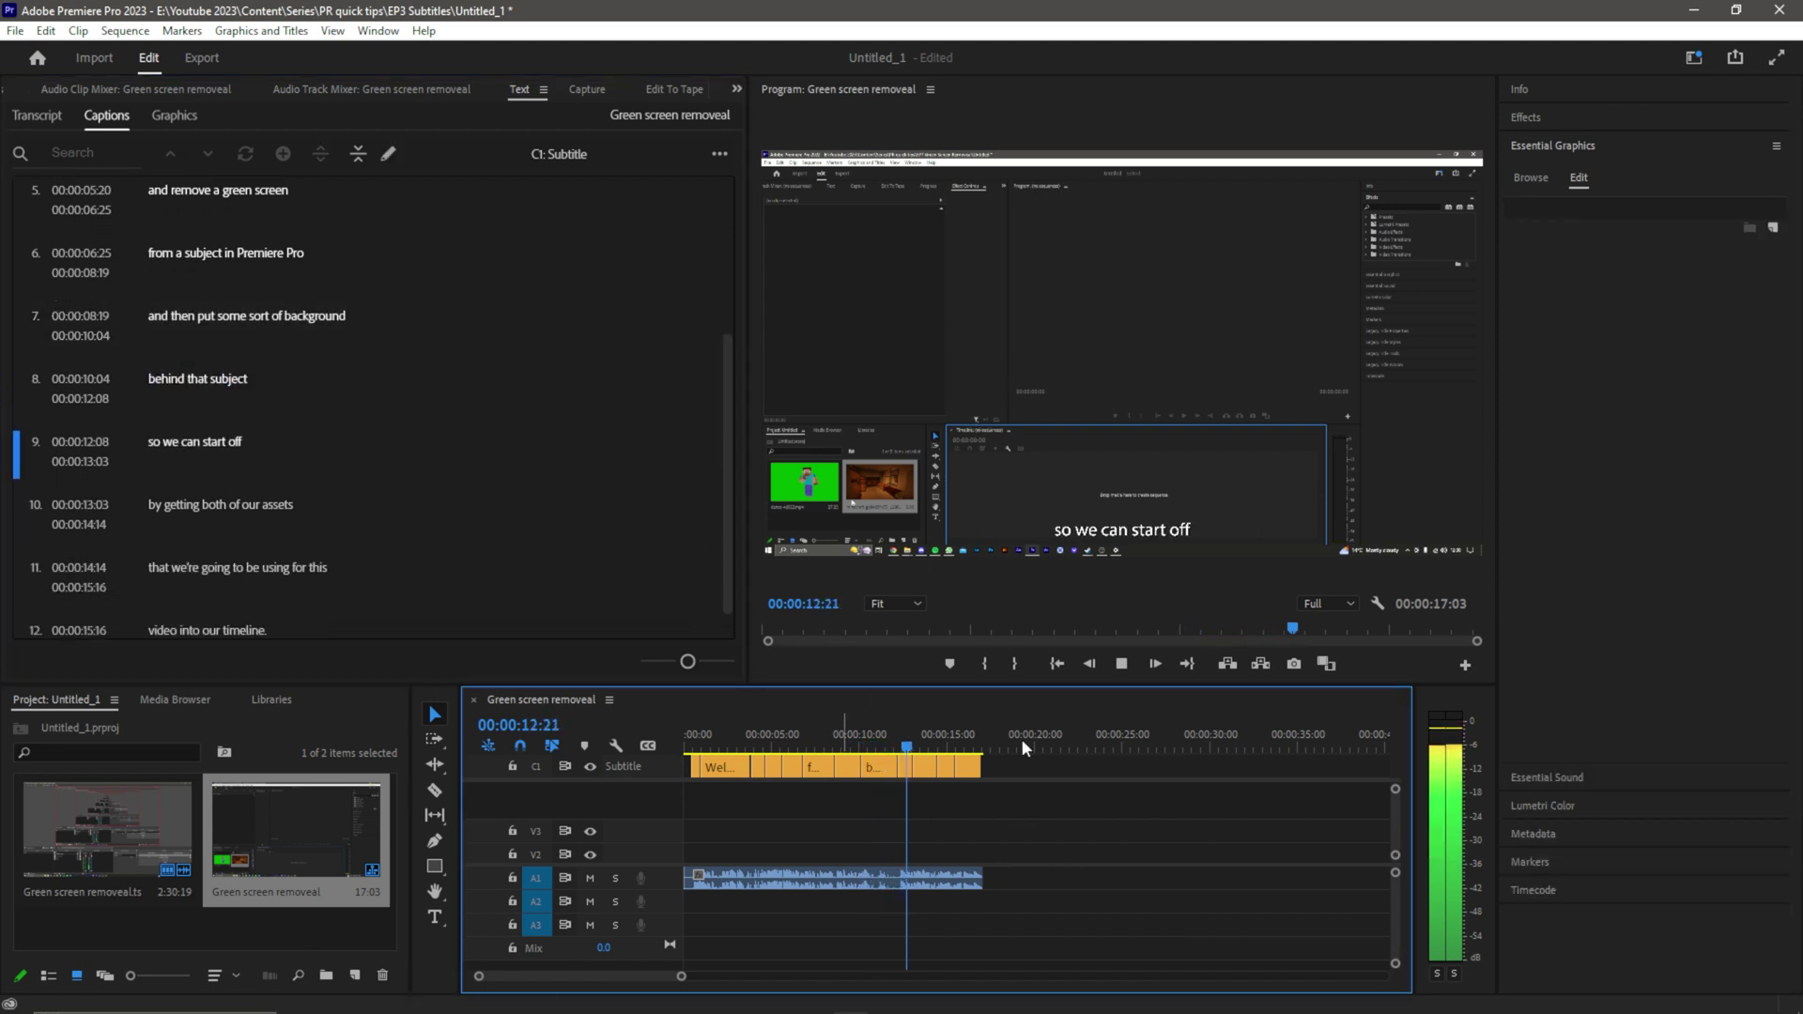
Stop playback and extend the last caption, 'video into our timeline.', to 00:00:17:00
{"action": "key", "text": "space"}
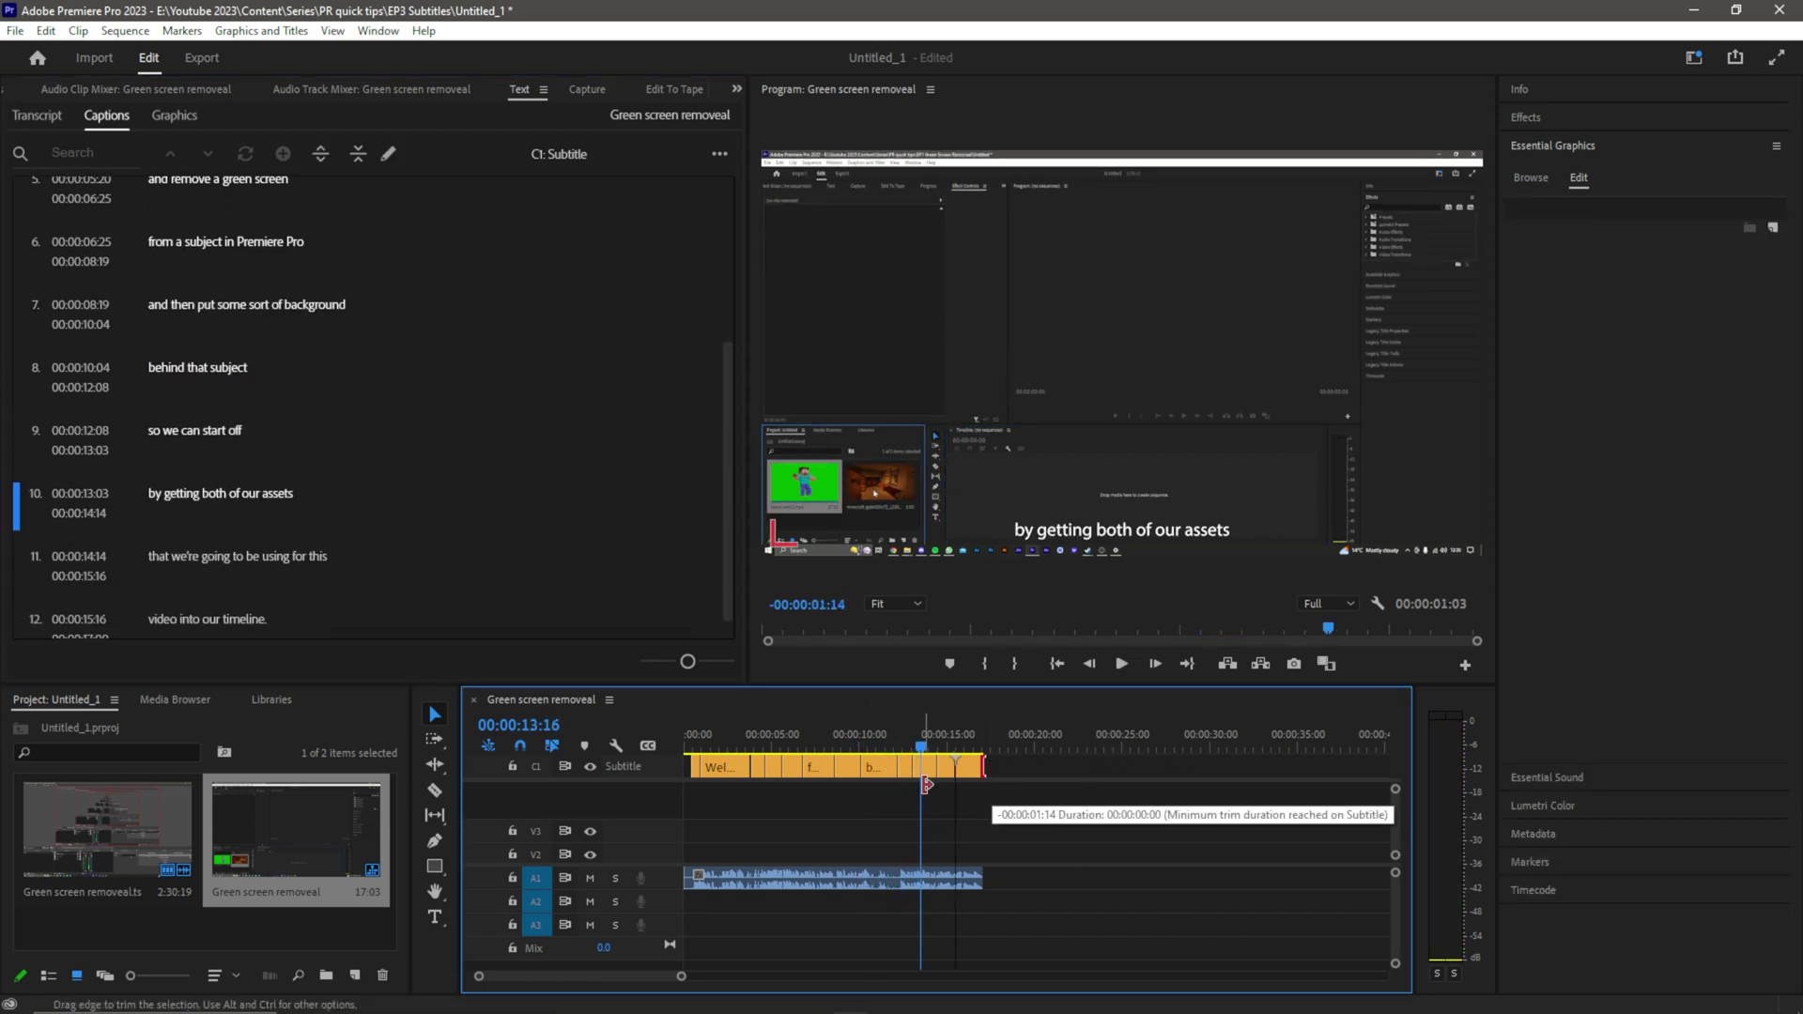
{"action": "mouse_move", "coordinate": [981, 766]}
{"action": "left_mouse_down"}
{"action": "mouse_move", "coordinate": [1053, 765]}
{"action": "mouse_move", "coordinate": [982, 766]}
{"action": "left_mouse_up"}
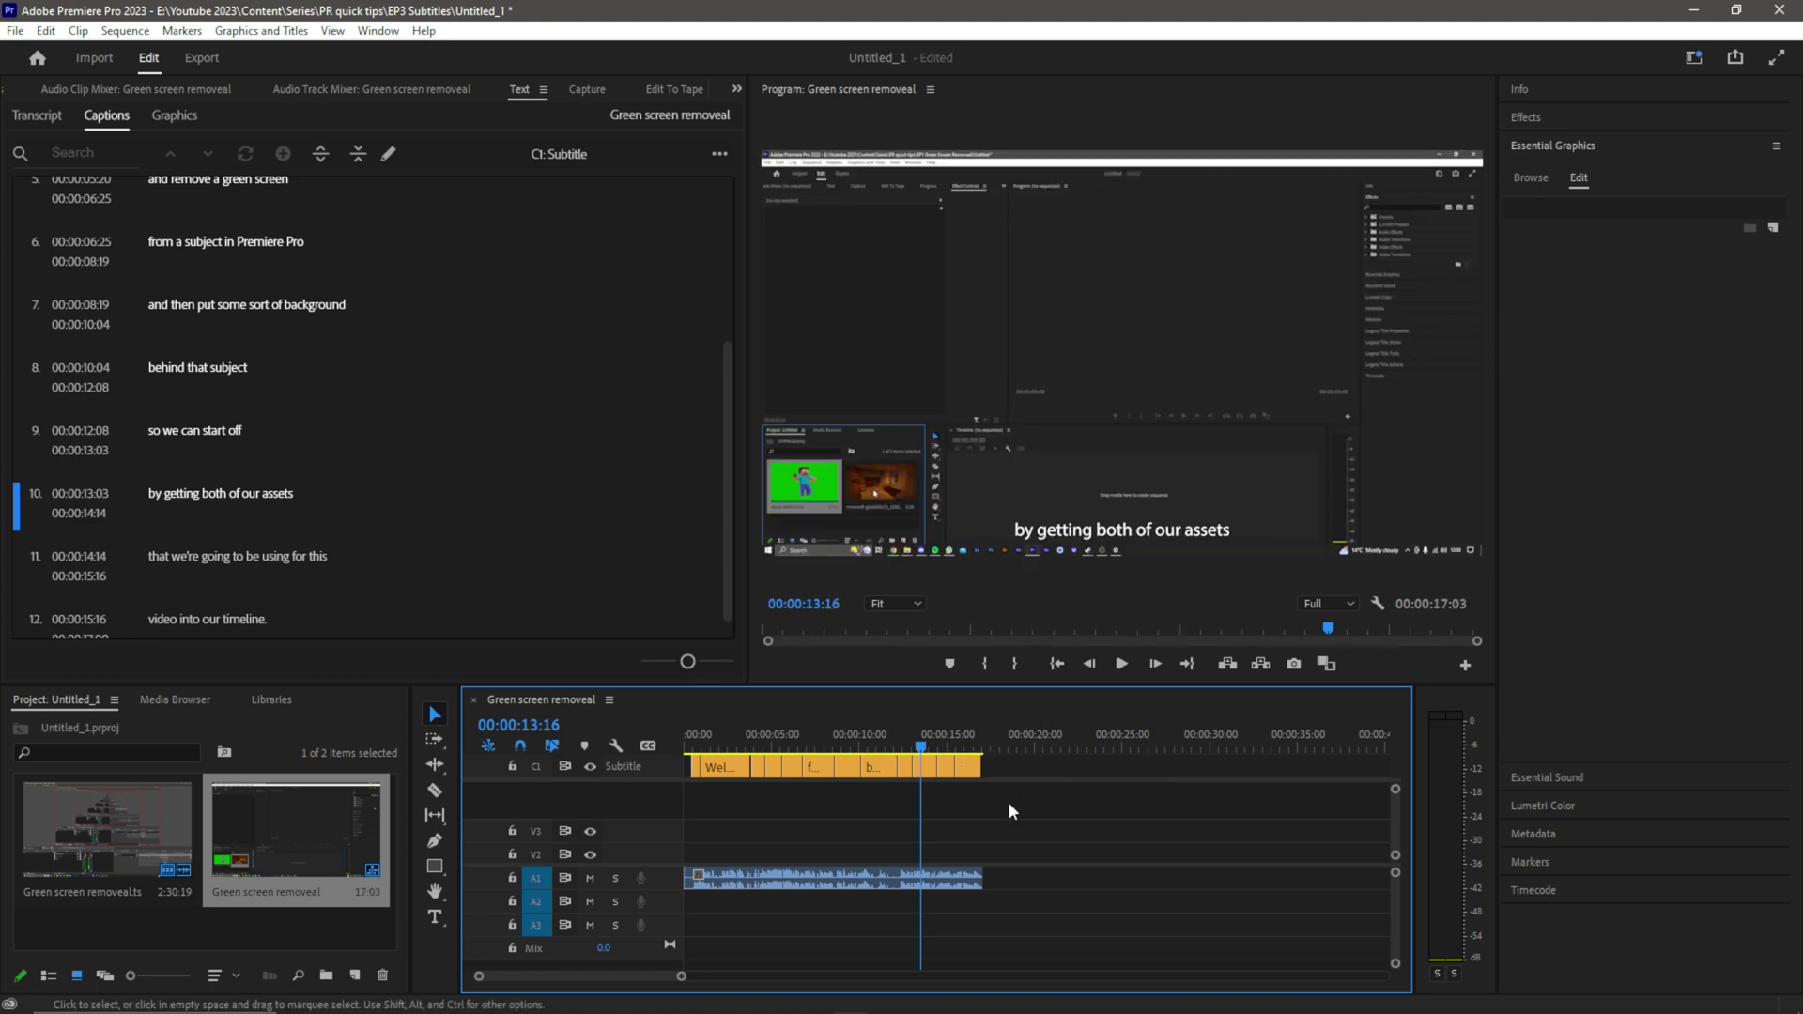
{"action": "left_click", "coordinate": [969, 747]}
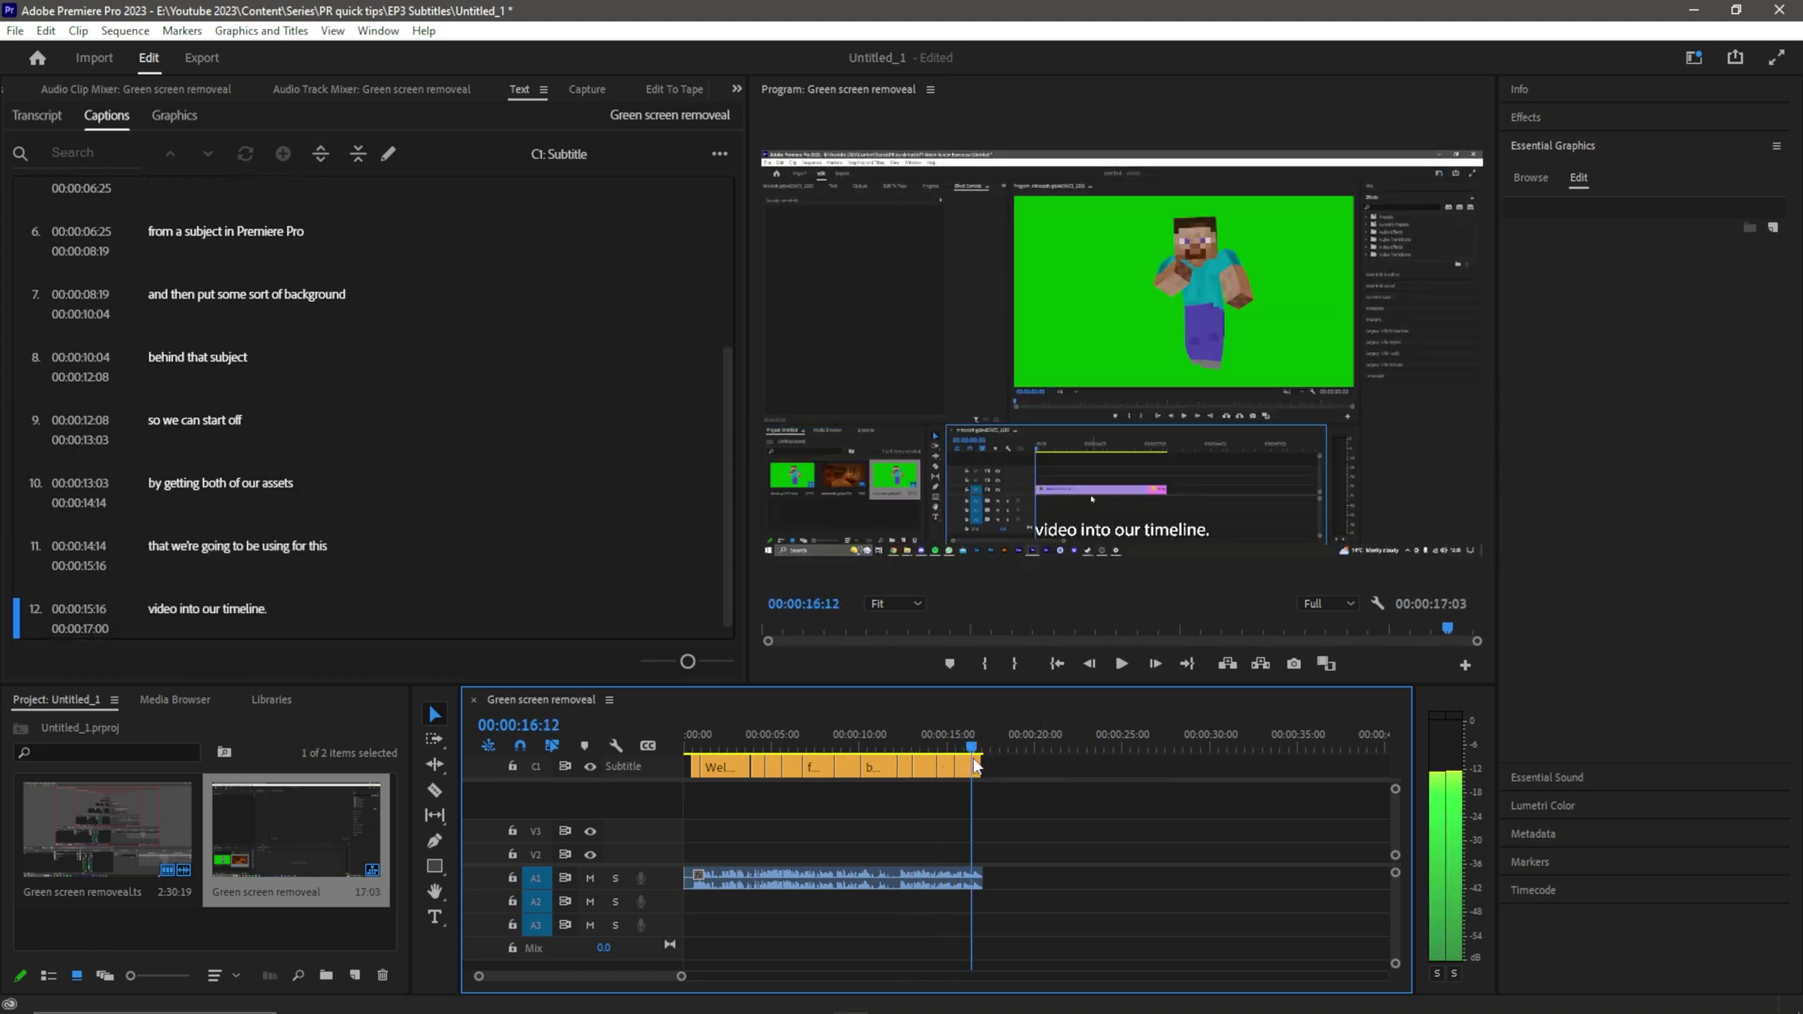
Give all captions a black background box at 75% opacity with size 25
{"action": "left_click_drag", "start_coordinate": [1009, 792], "coordinate": [699, 762]}
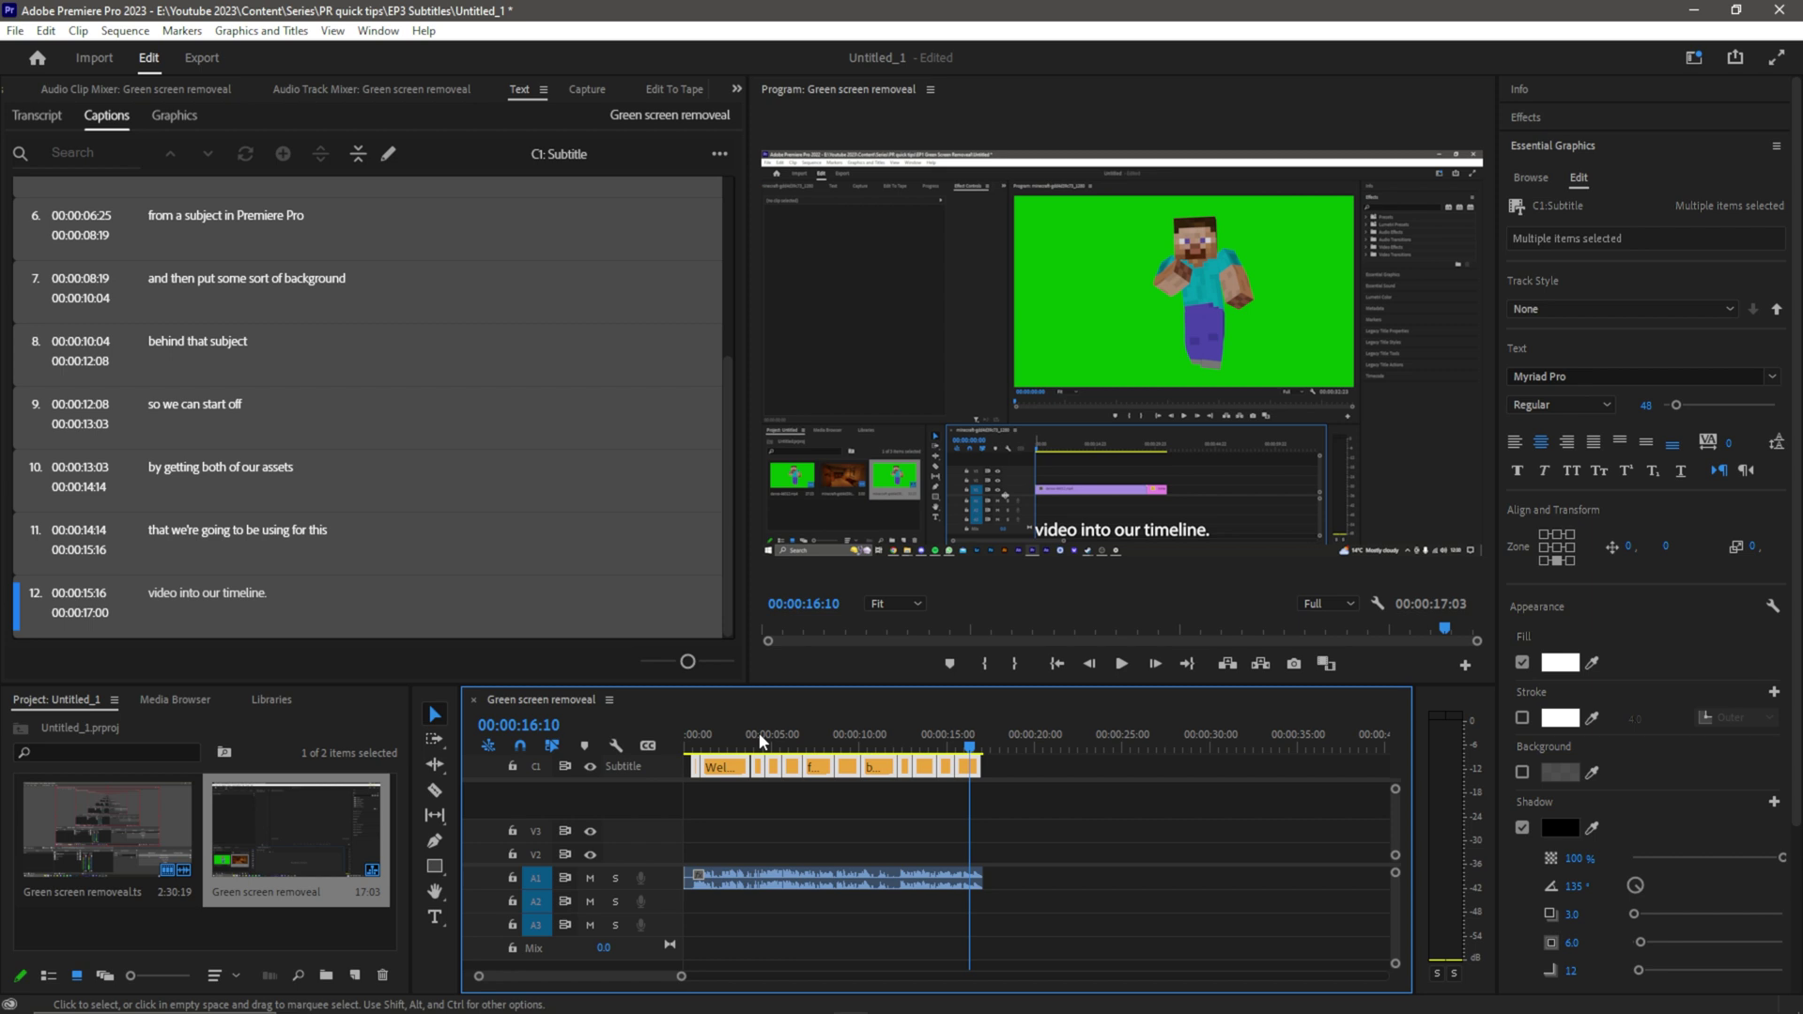
{"action": "left_click", "coordinate": [1522, 770]}
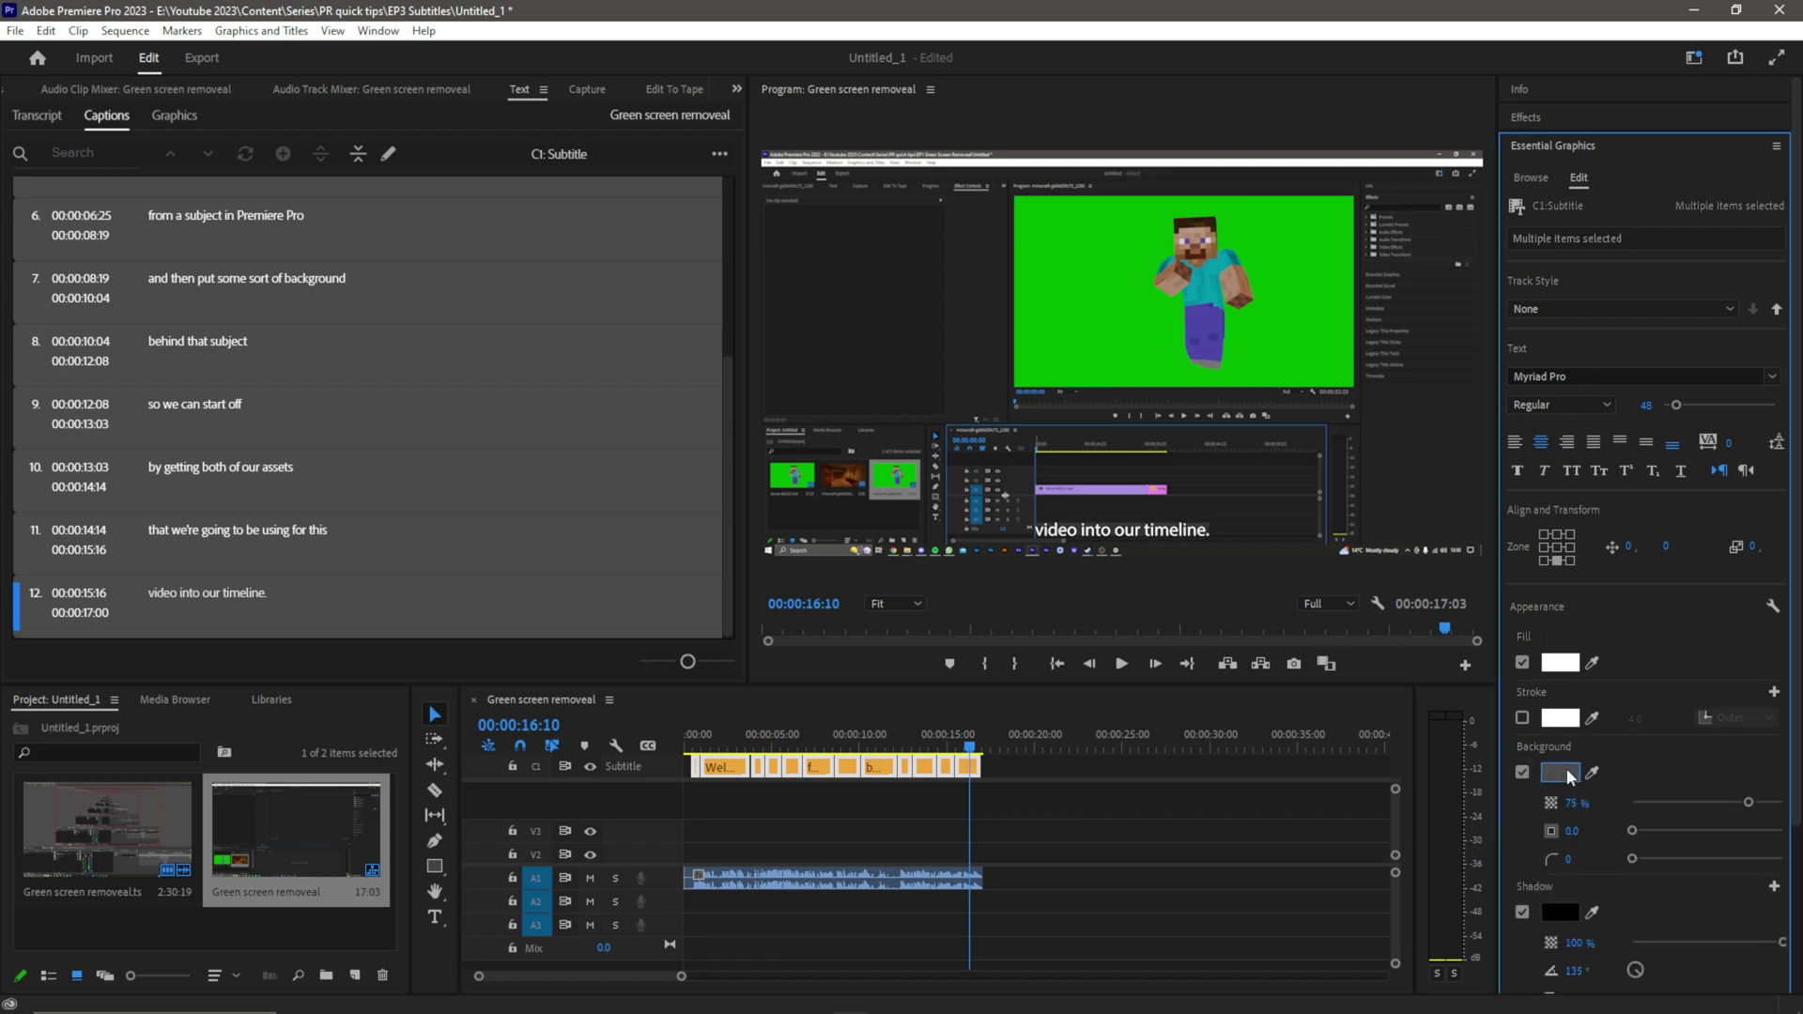
{"action": "left_click", "coordinate": [1560, 772]}
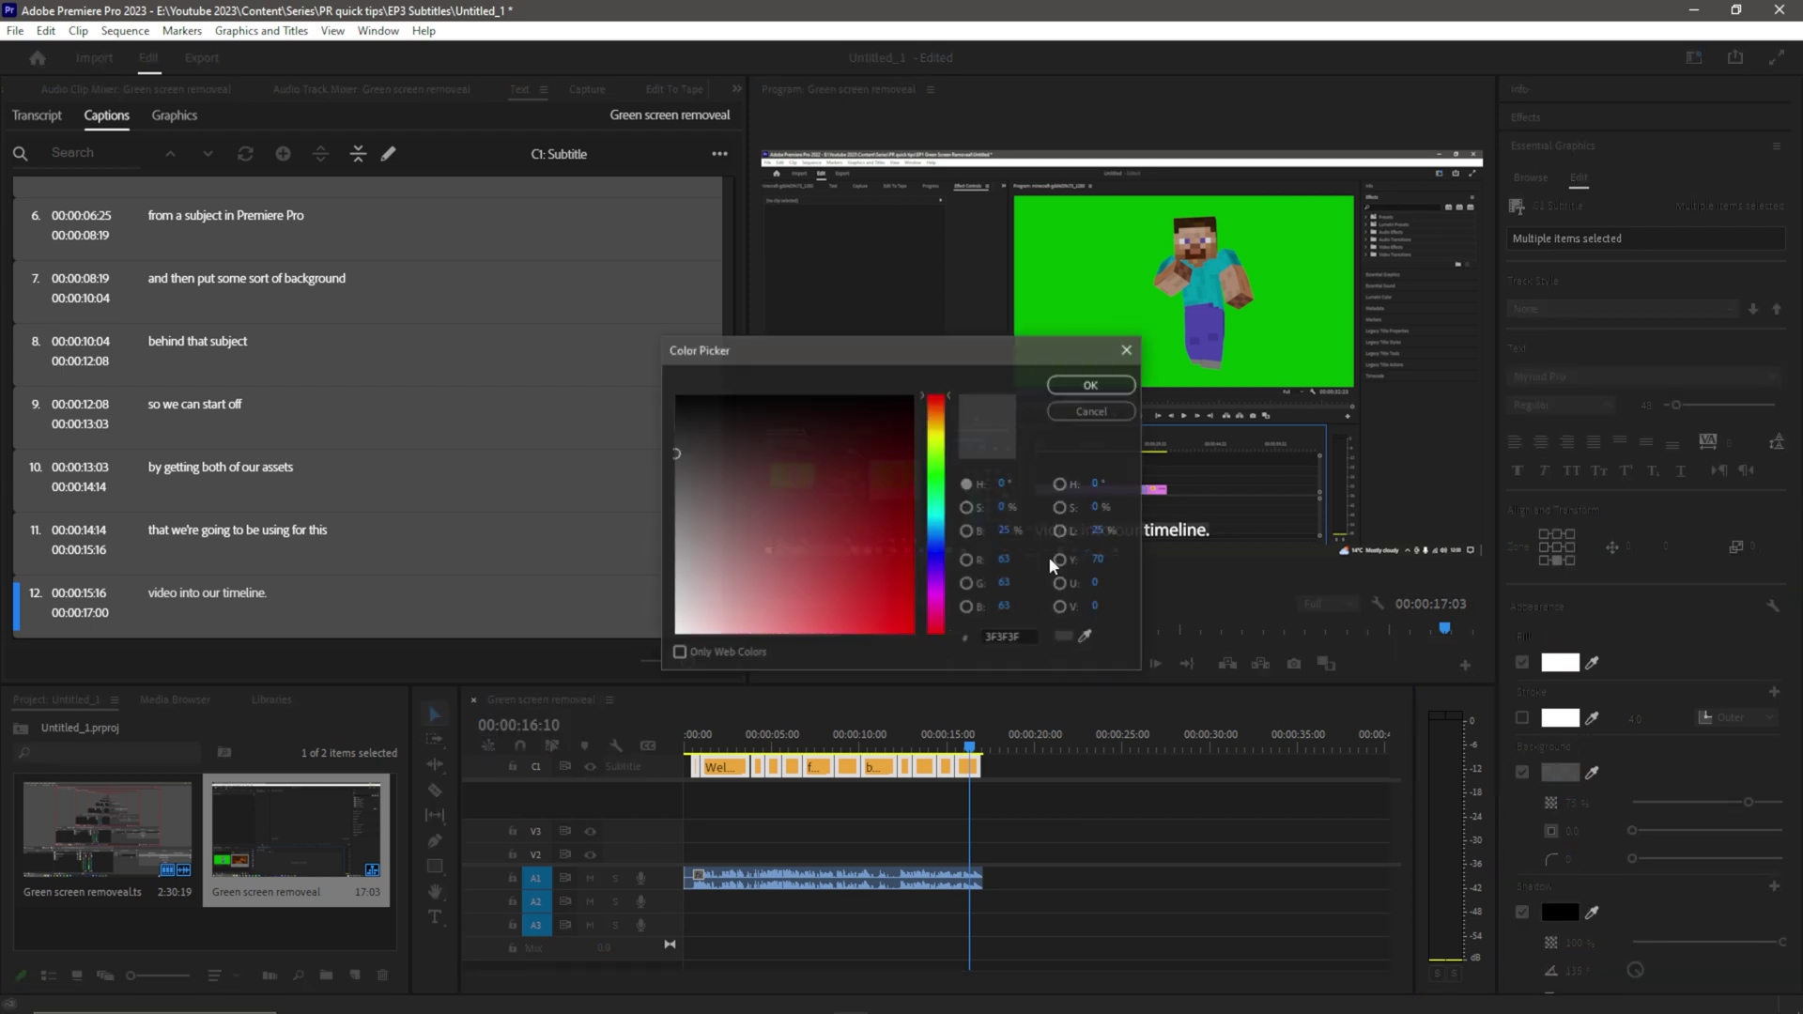
{"action": "left_click", "coordinate": [1069, 384]}
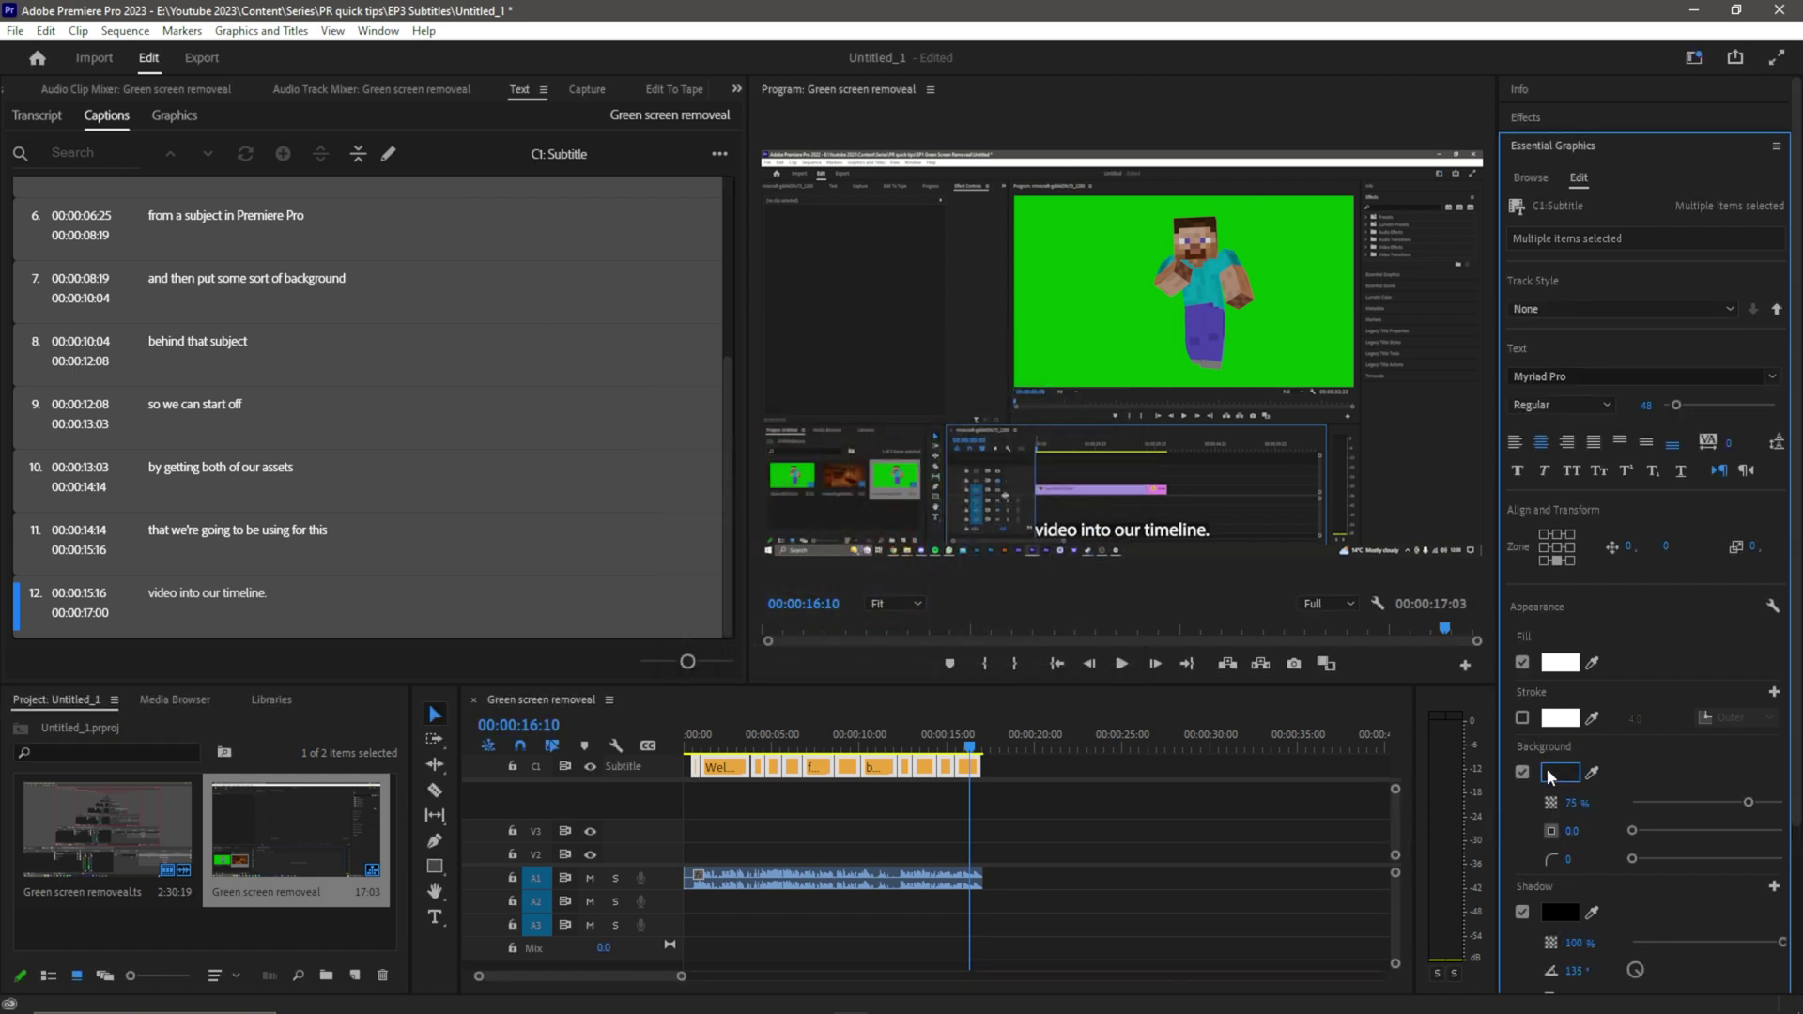
{"action": "left_click", "coordinate": [1570, 832]}
{"action": "key", "text": "Return"}
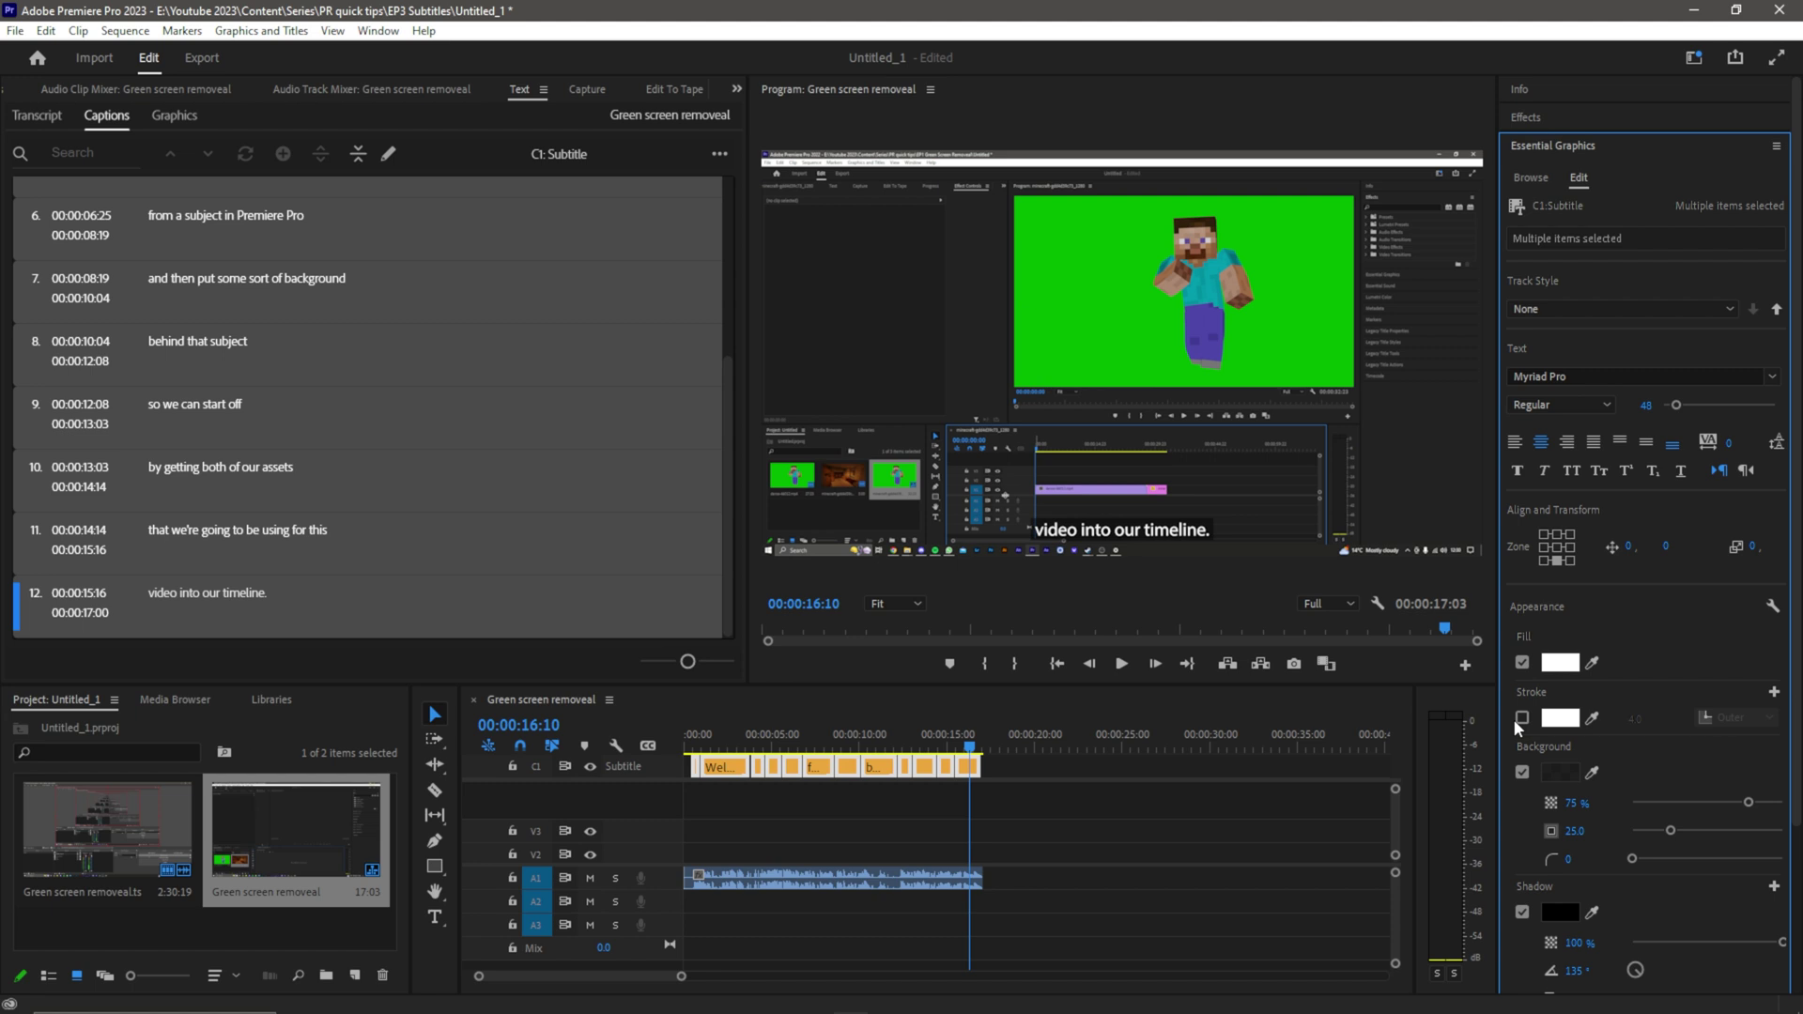
Align the captions to the top centre of the frame
{"action": "left_click", "coordinate": [1556, 546]}
{"action": "left_click", "coordinate": [1556, 534]}
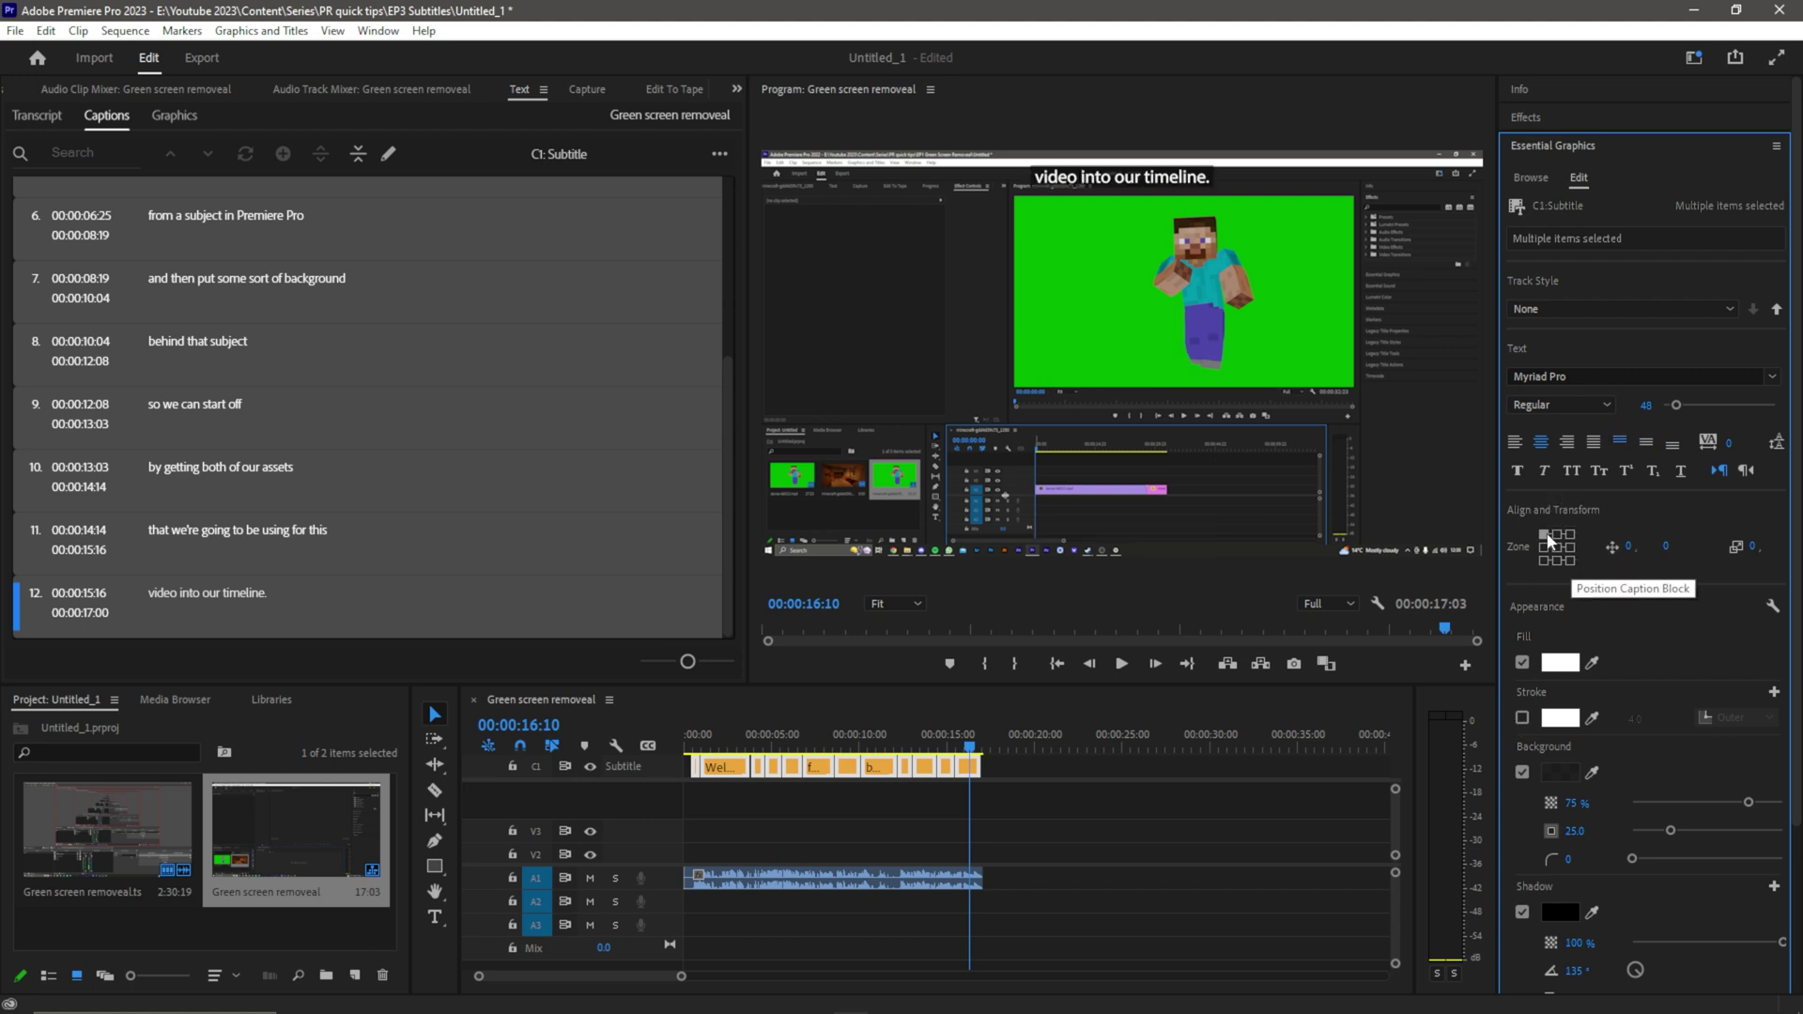
{"action": "left_click", "coordinate": [1543, 534]}
{"action": "left_click", "coordinate": [1556, 534]}
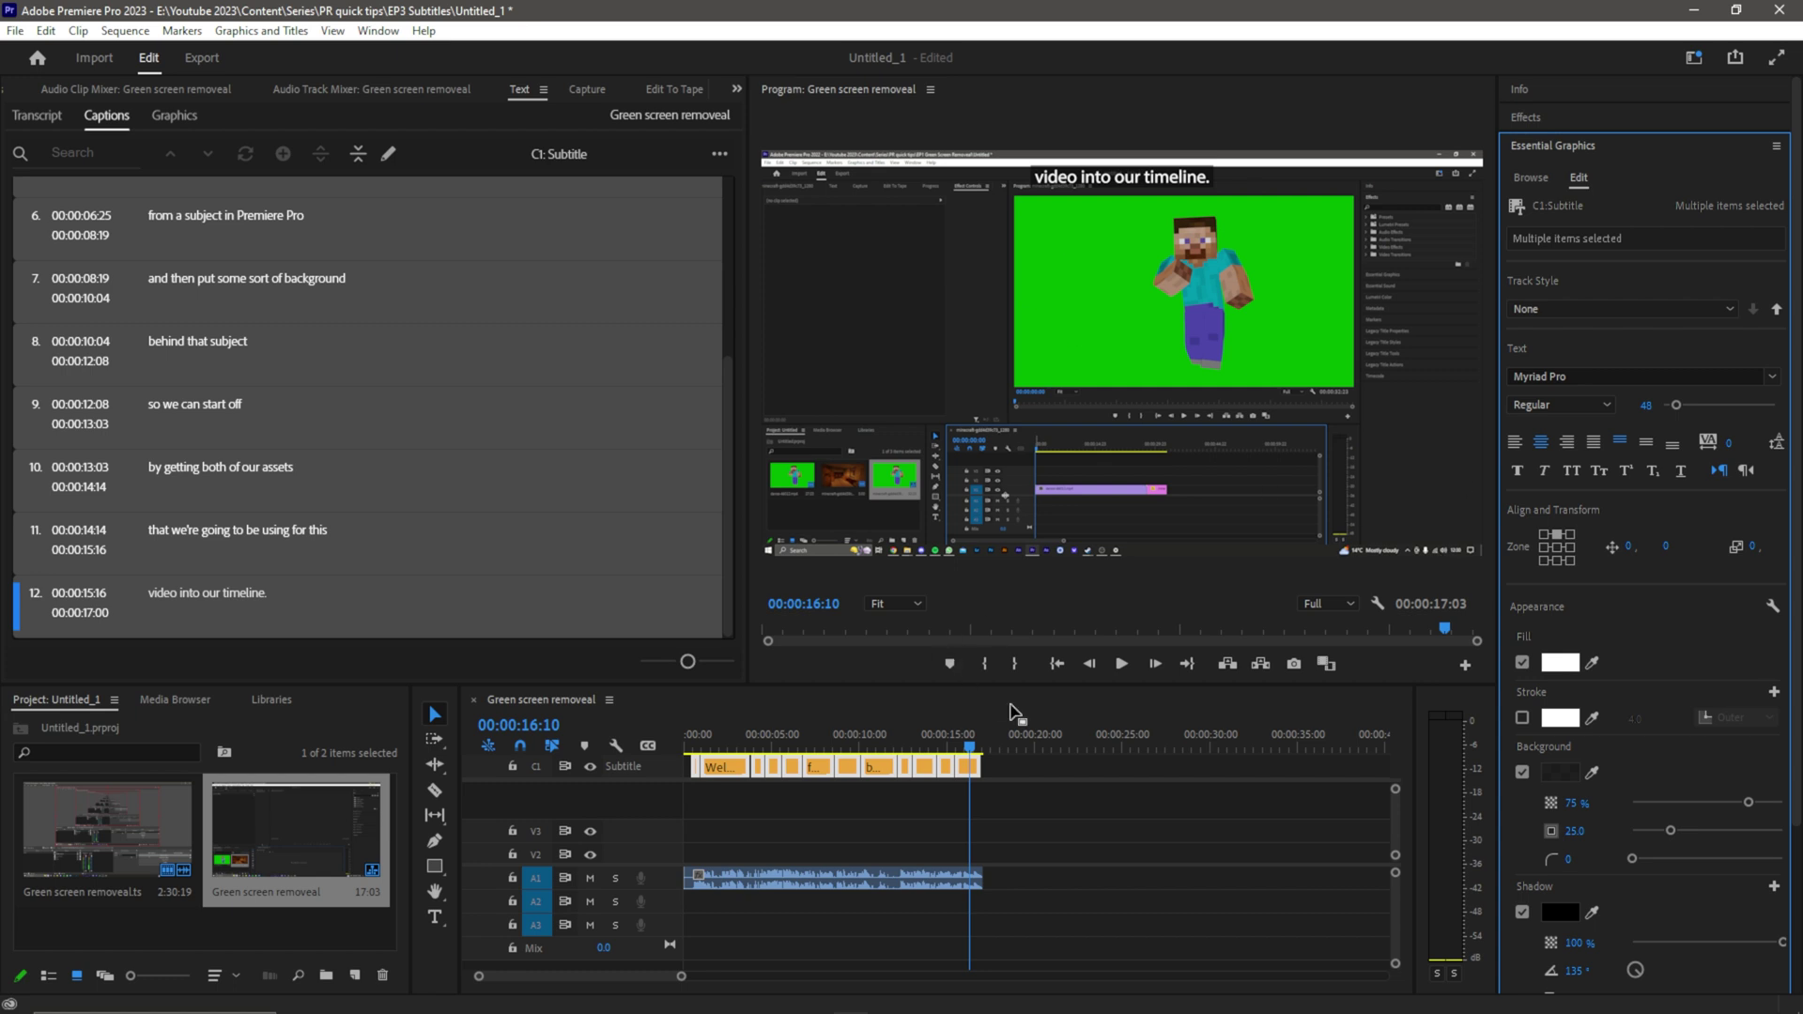
Play the sequence from the start to check the repositioned captions
{"action": "left_click", "coordinate": [970, 751]}
{"action": "key", "text": "Home"}
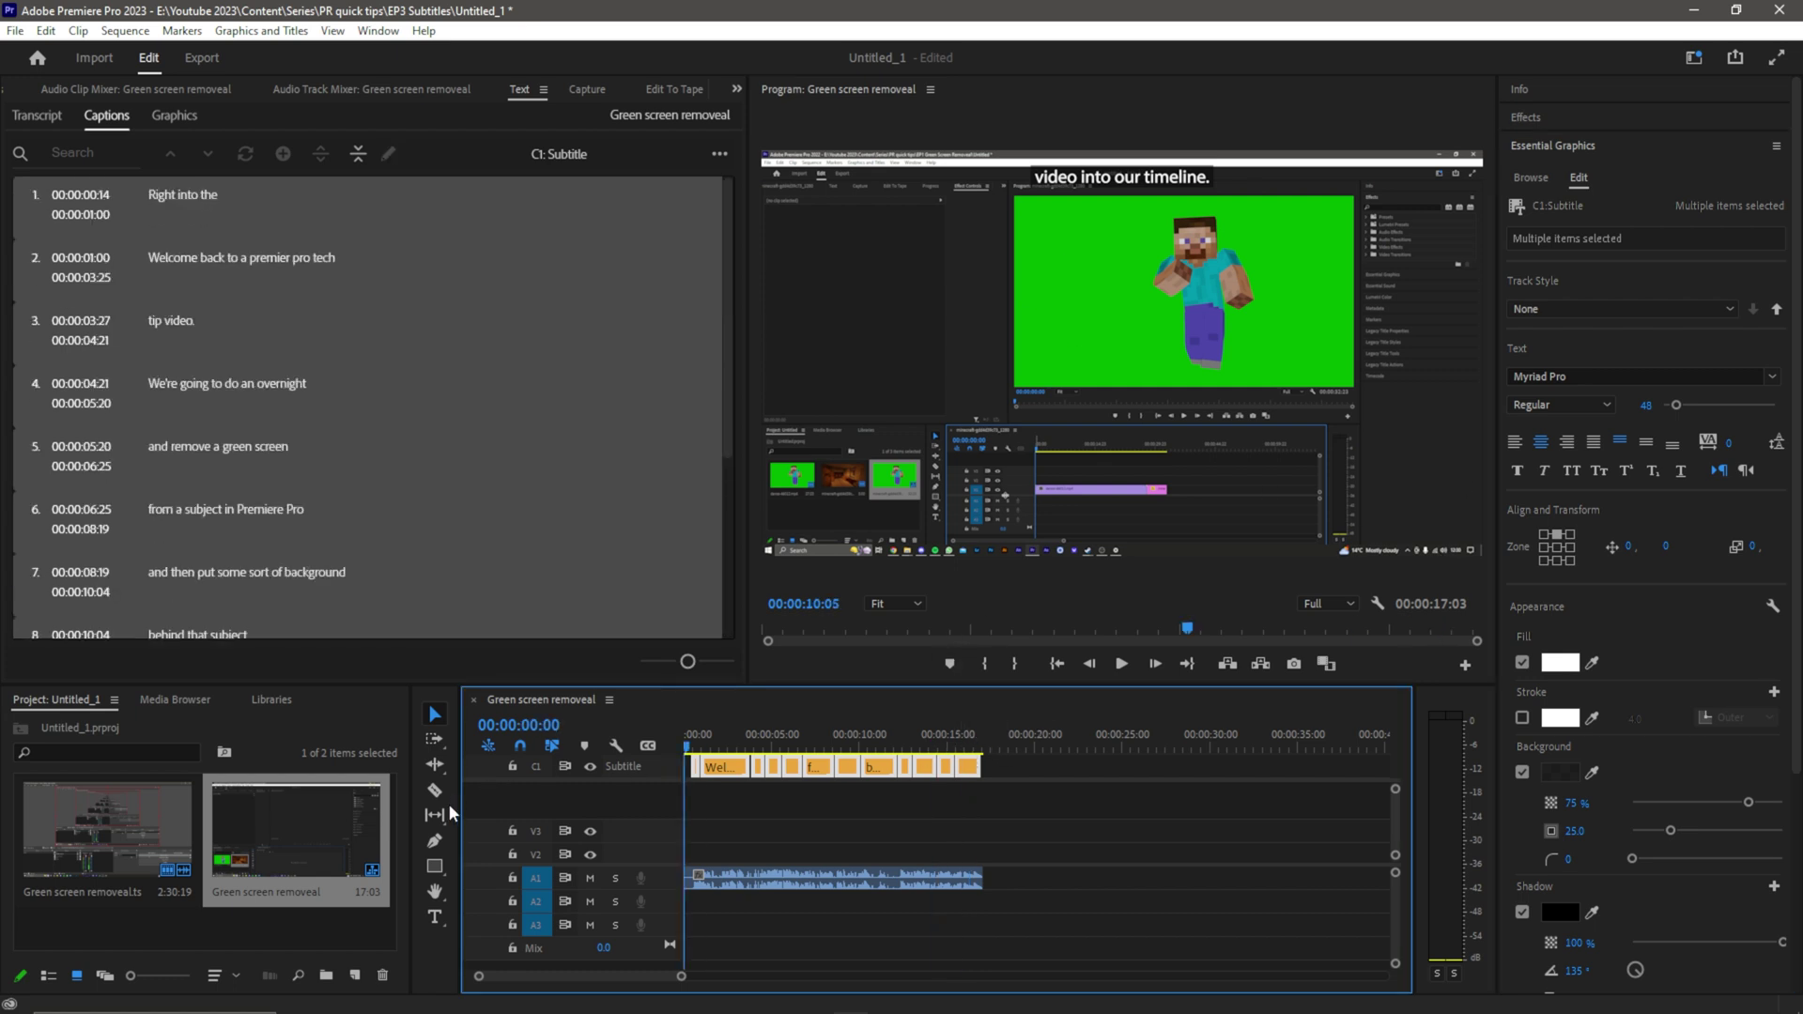
{"action": "key", "text": "space"}
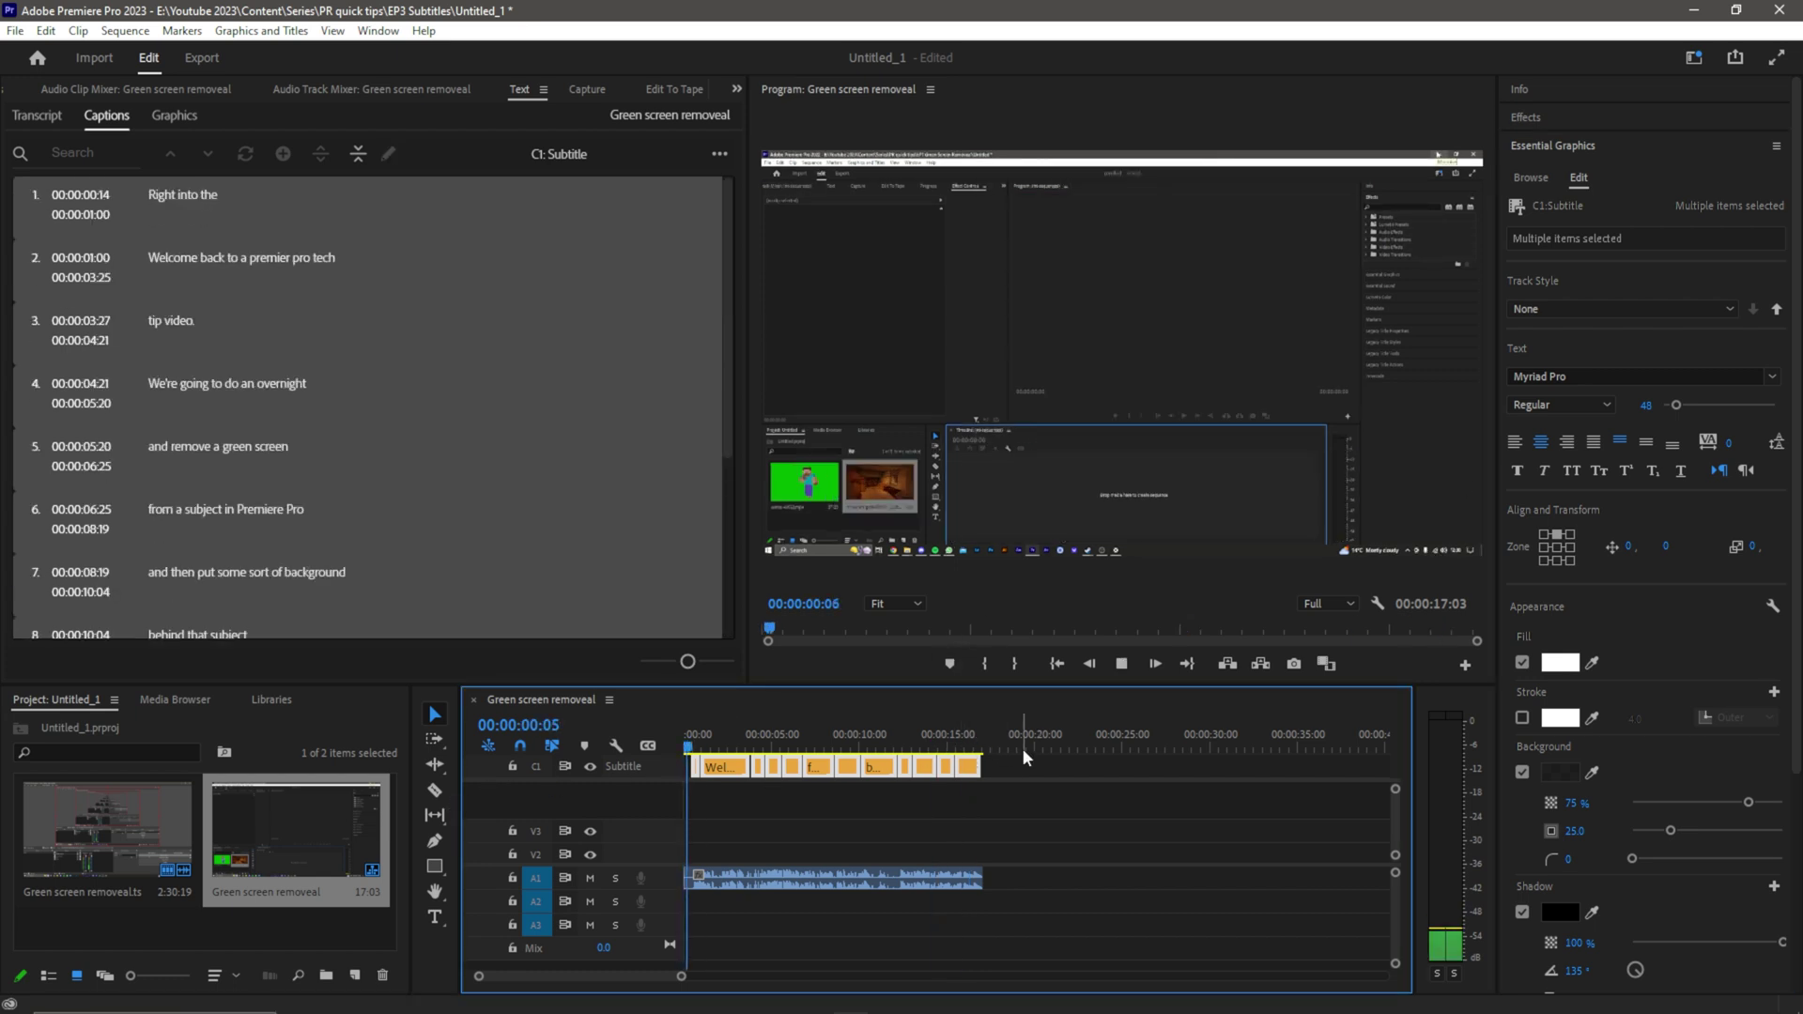